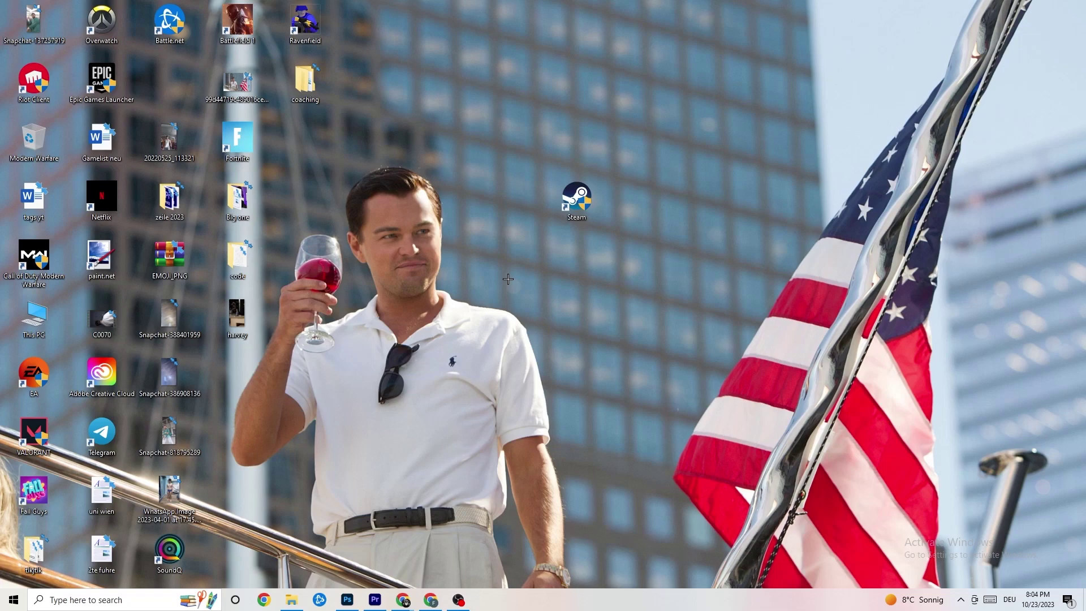
# - Open the compatibility settings in the properties of the Steam desktop shortcut
pyautogui.moveTo(576, 201); pyautogui.dragTo(462, 220)
pyautogui.moveTo(438, 185); pyautogui.dragTo(505, 244)
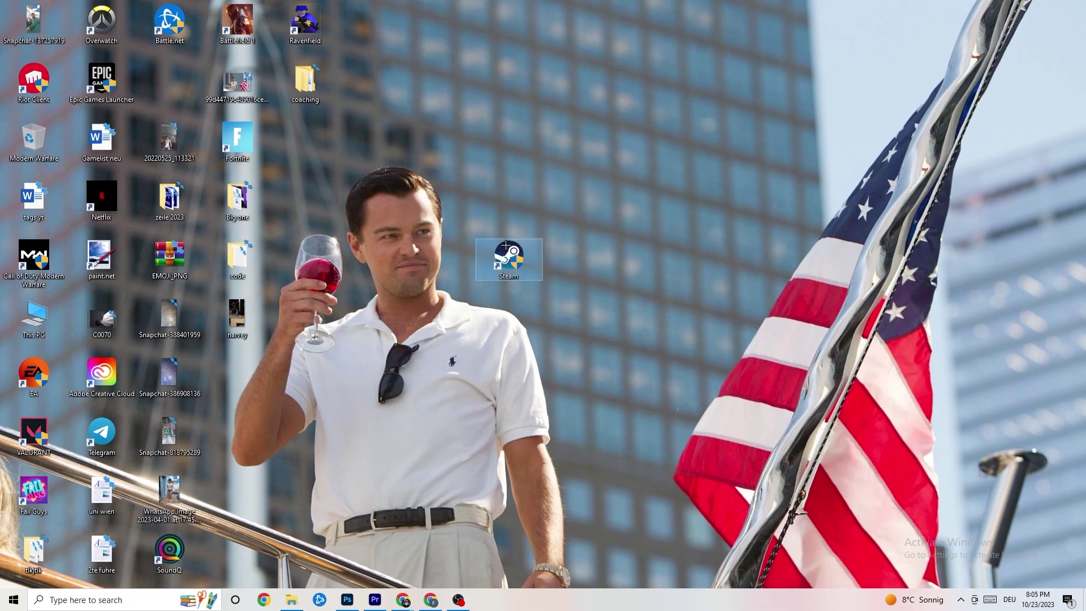
pyautogui.rightClick(513, 262)
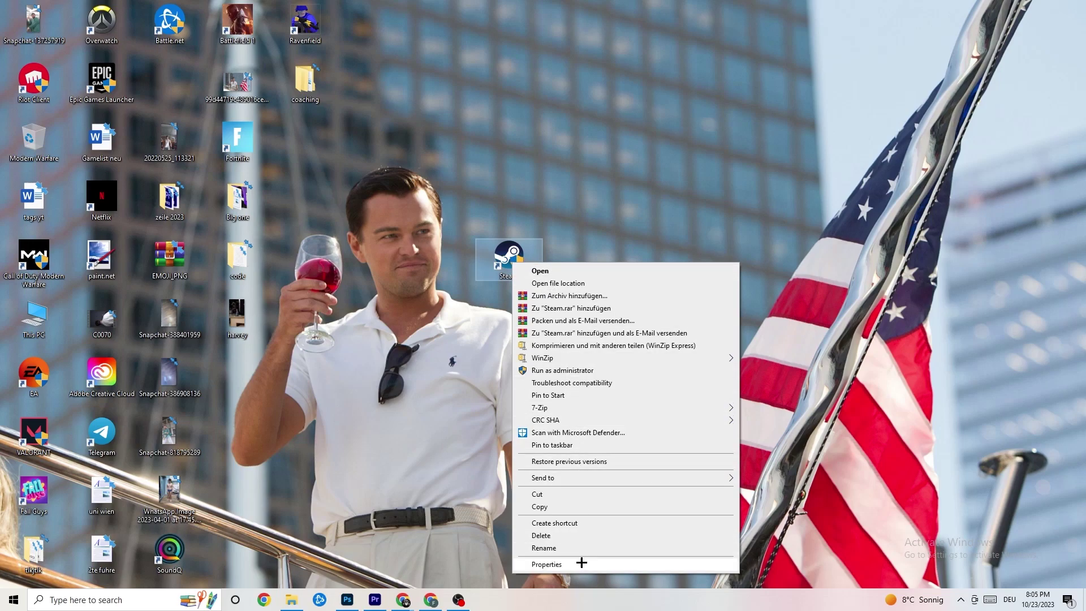
pyautogui.click(546, 564)
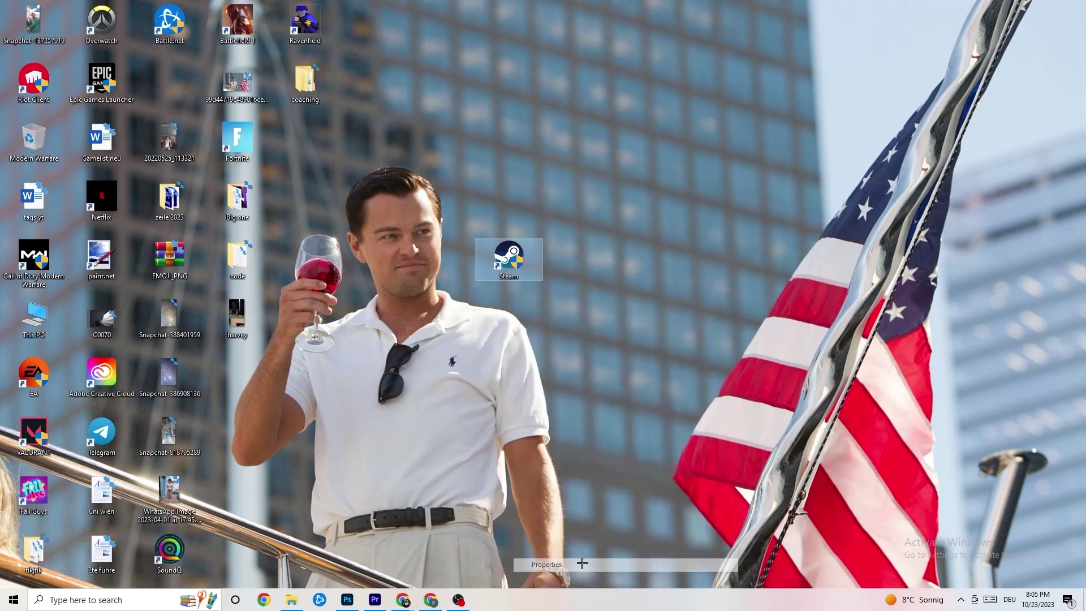
pyautogui.moveTo(596, 271); pyautogui.dragTo(510, 151)
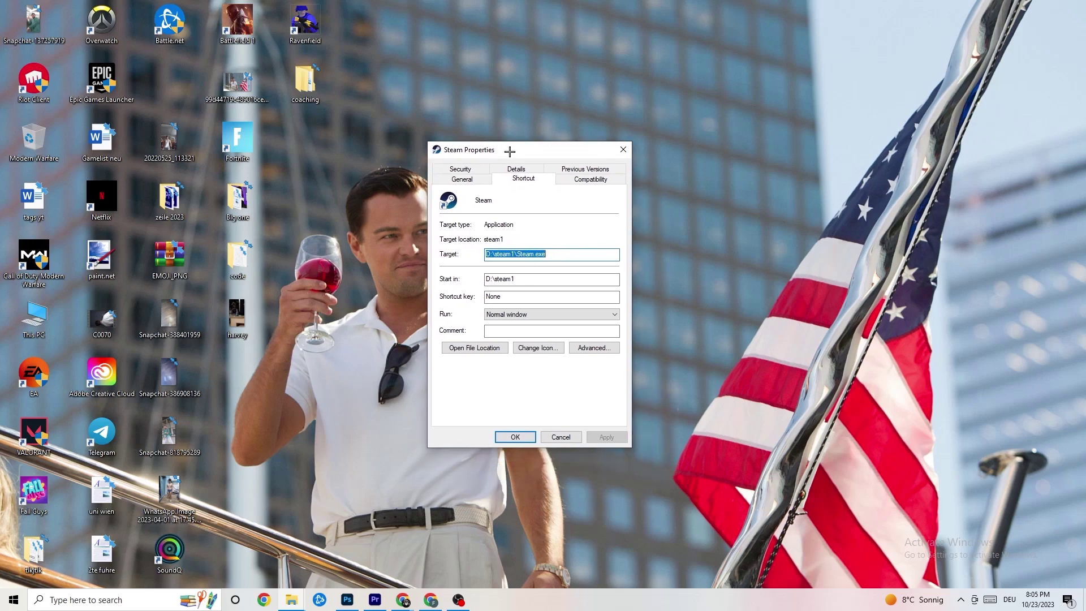
pyautogui.click(586, 180)
pyautogui.moveTo(548, 155); pyautogui.dragTo(524, 79)
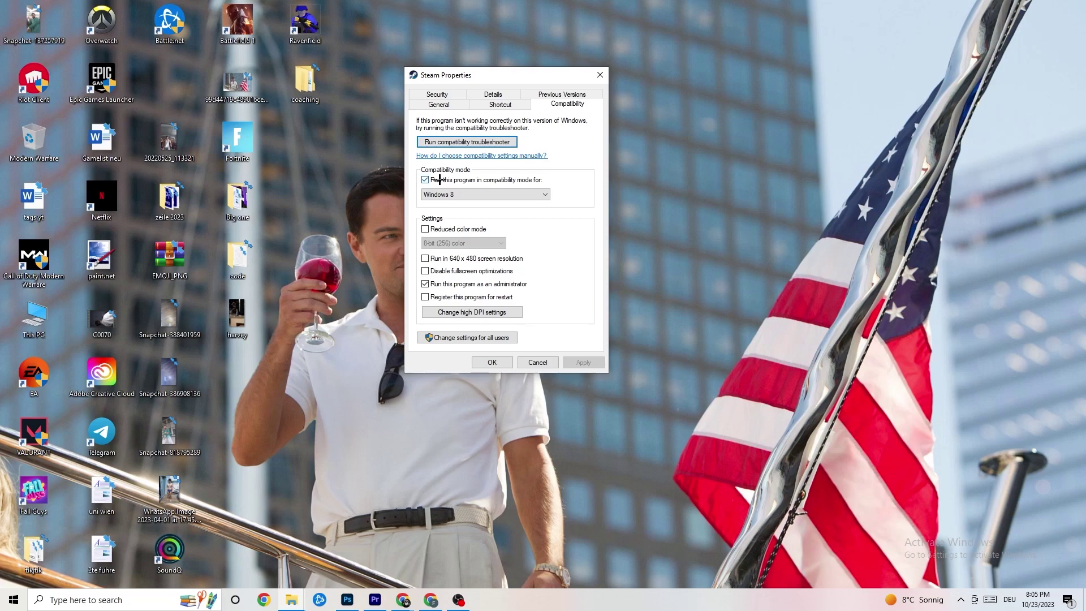
# - Check the compatibility mode choices for Steam and accept the shortcut's properties
pyautogui.click(541, 192)
pyautogui.click(566, 182)
pyautogui.click(492, 361)
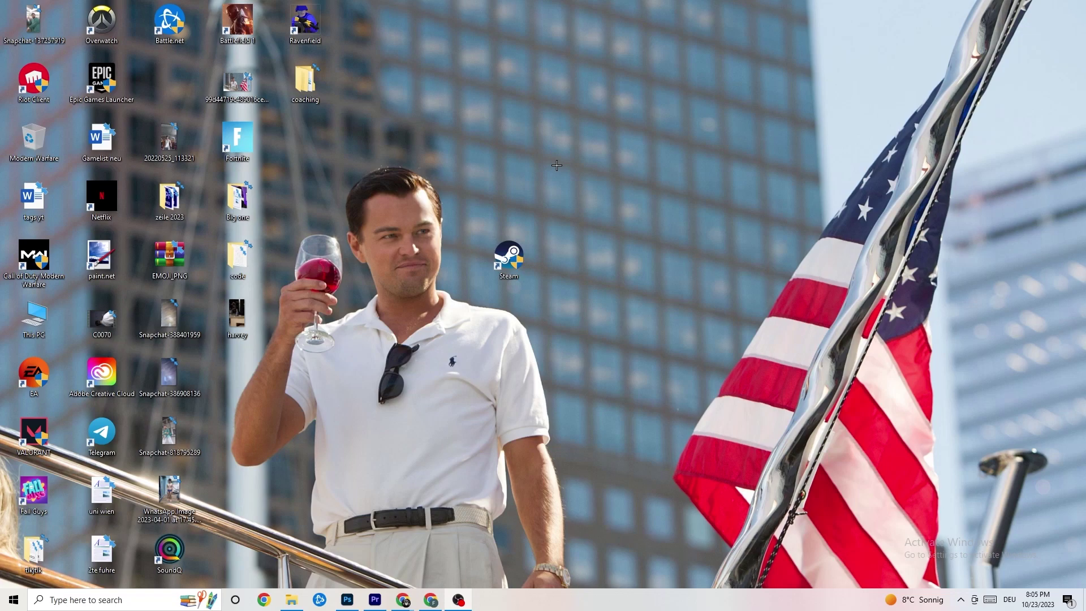
pyautogui.moveTo(517, 259); pyautogui.dragTo(509, 153)
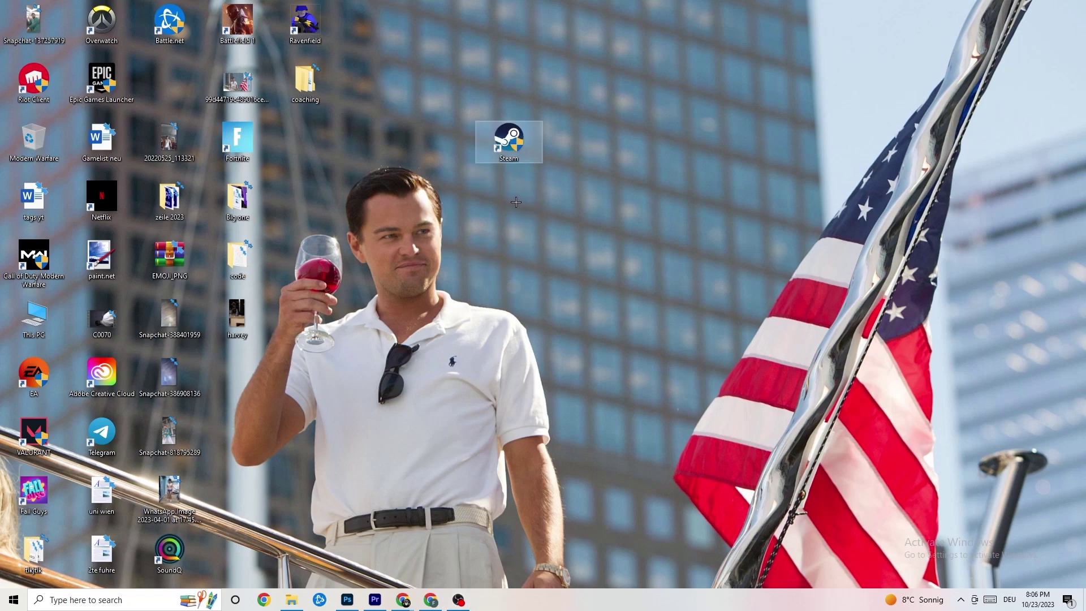
pyautogui.moveTo(511, 135); pyautogui.dragTo(442, 198)
pyautogui.click(471, 154)
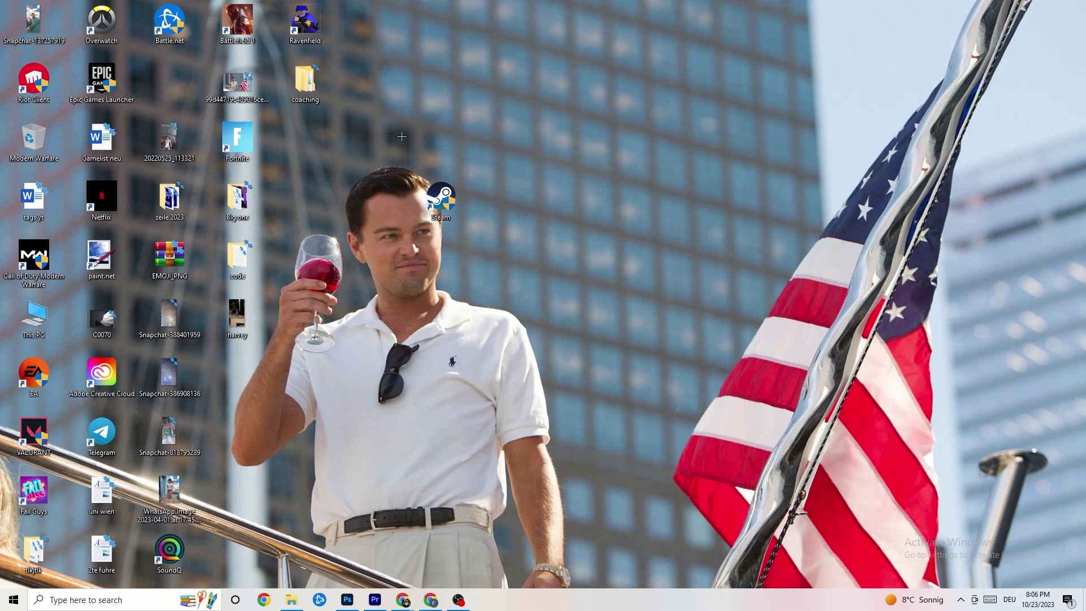
pyautogui.moveTo(425, 192); pyautogui.dragTo(493, 191)
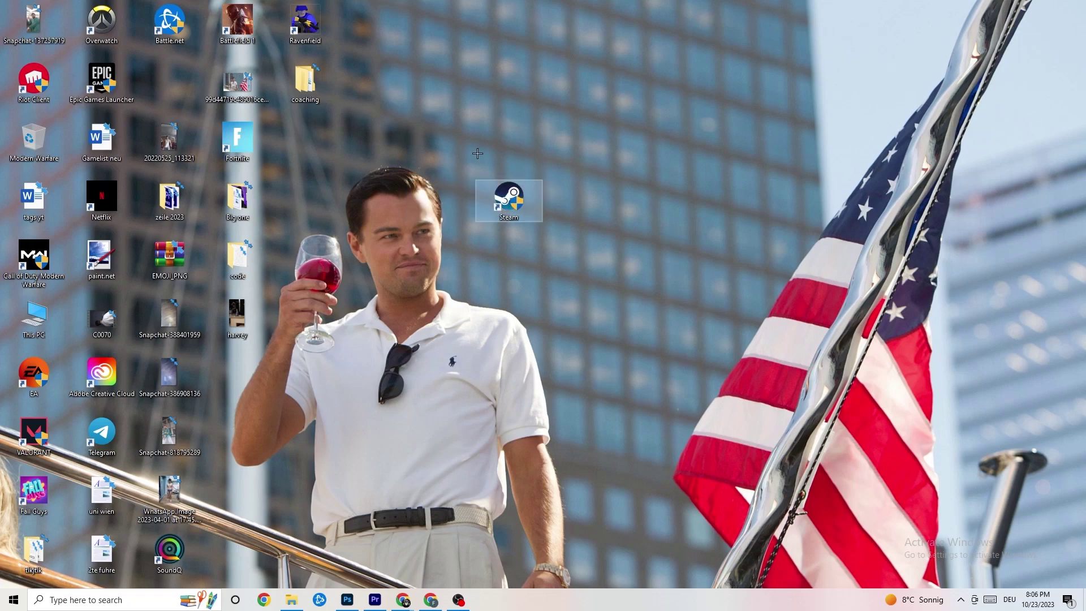
# - Review the Steam shortcut's compatibility settings once more and close its properties
pyautogui.rightClick(505, 215)
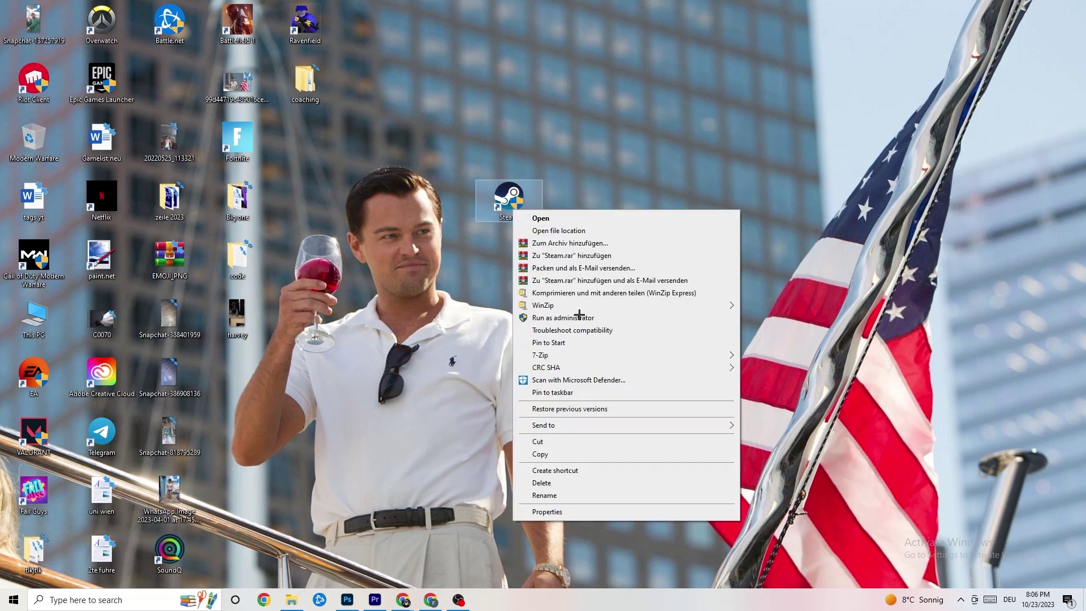
pyautogui.click(565, 508)
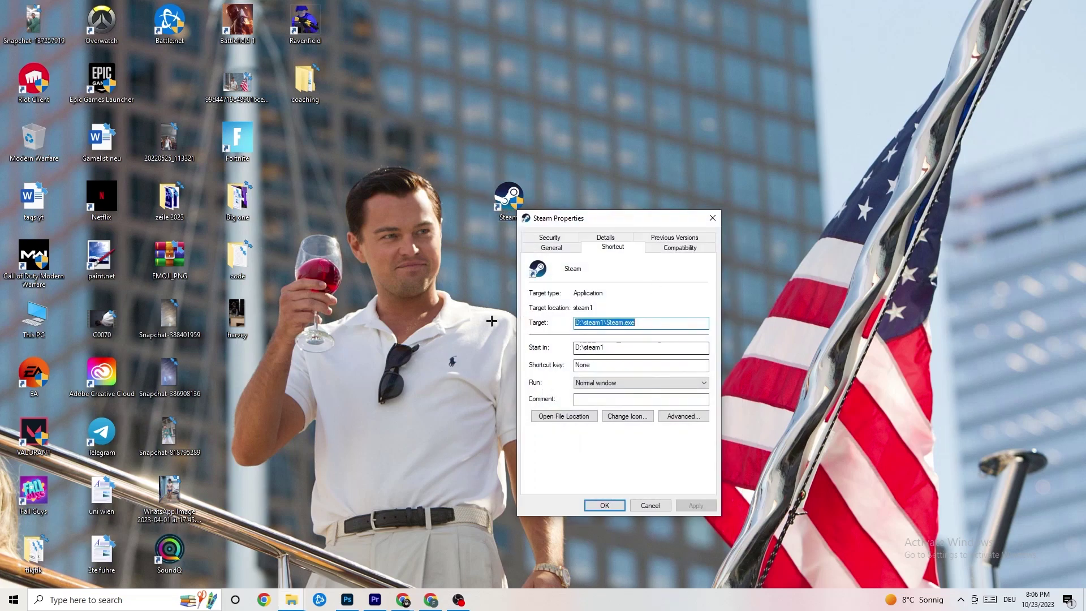
pyautogui.click(680, 247)
pyautogui.click(712, 218)
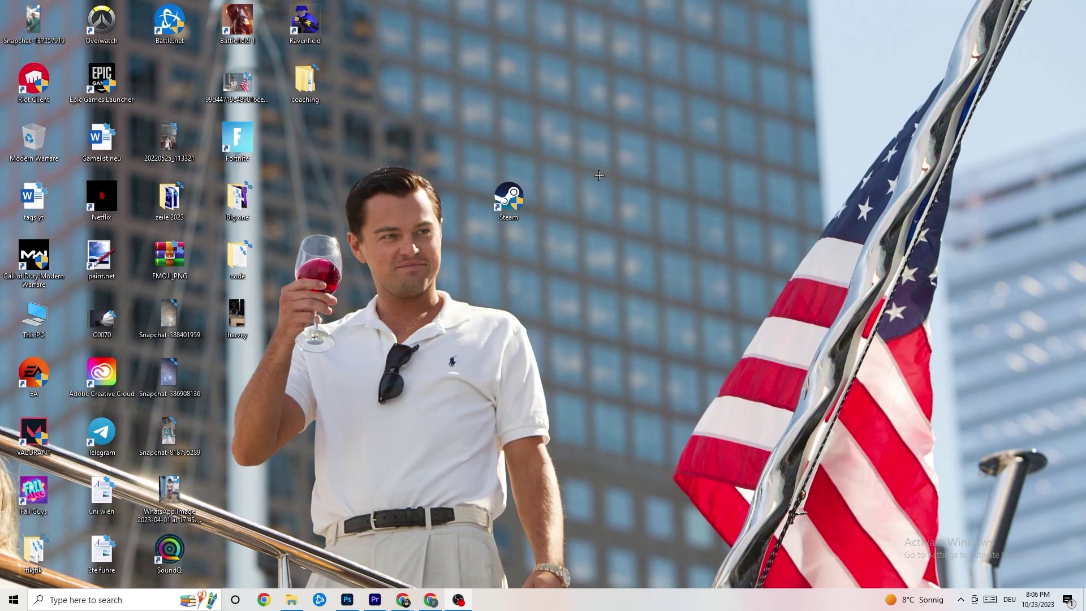
# - Move the Steam shortcut into the desktop icon grid directly below Battle.net
pyautogui.moveTo(509, 198); pyautogui.dragTo(170, 82)
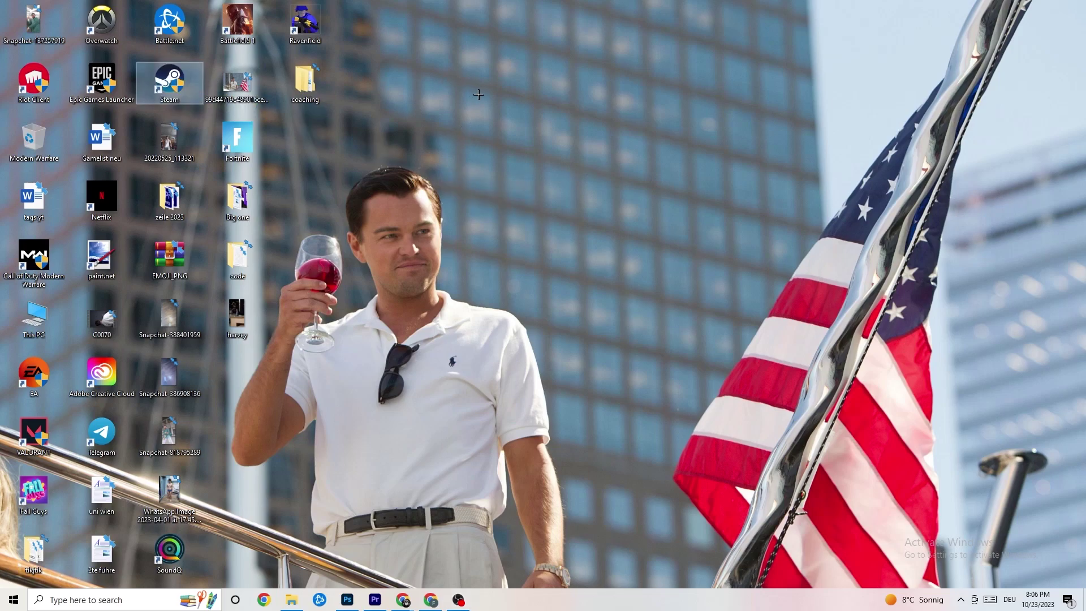
pyautogui.click(527, 110)
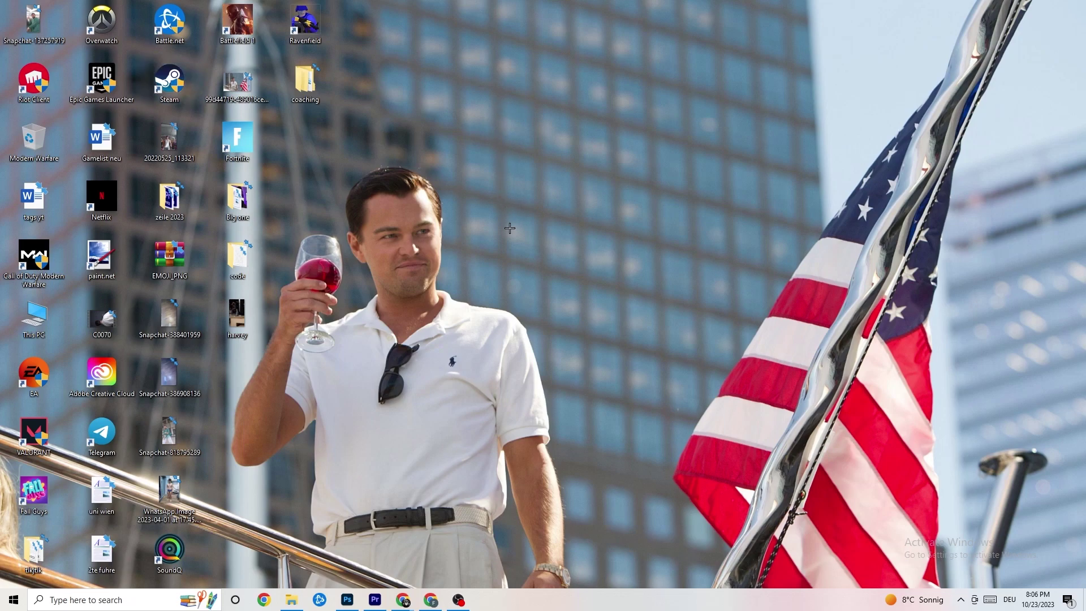
# - Open Task Manager and maximize its window
pyautogui.rightClick(501, 605)
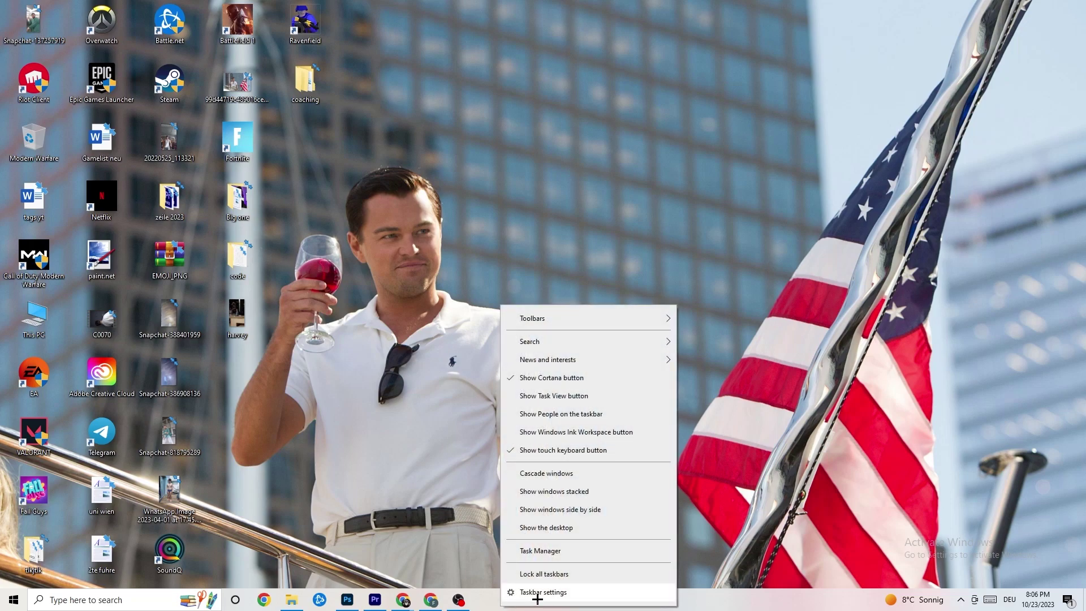
pyautogui.click(554, 554)
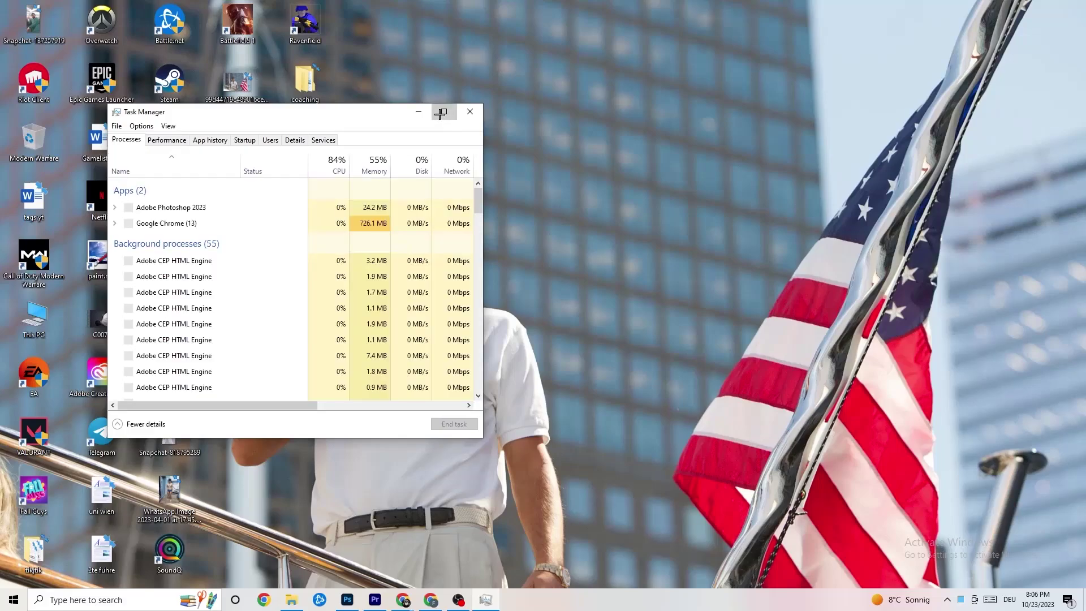
pyautogui.click(444, 112)
pyautogui.moveTo(469, 6); pyautogui.dragTo(471, 48)
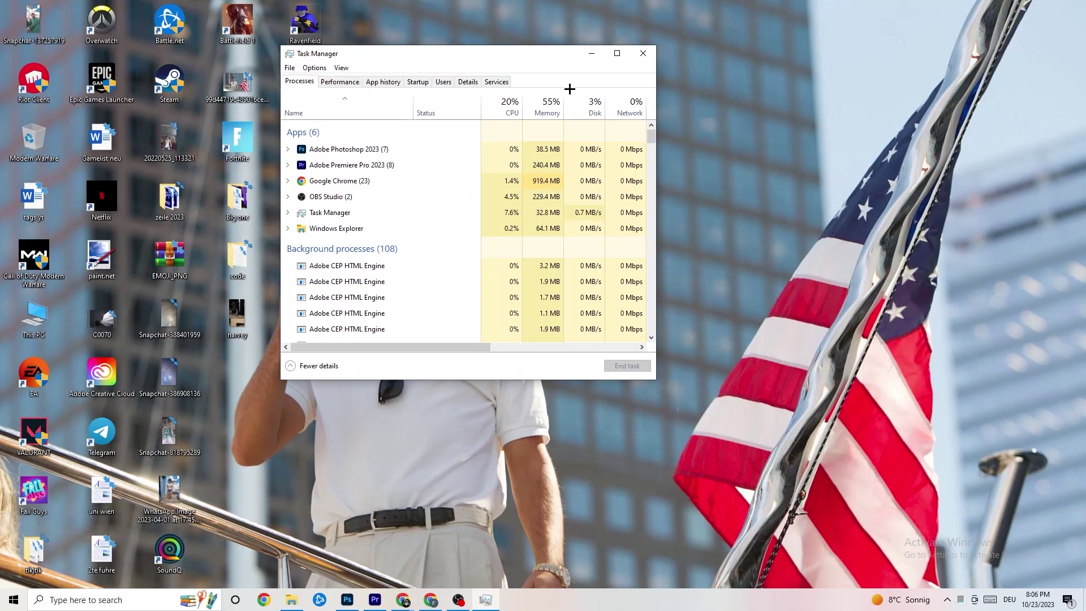
pyautogui.click(617, 54)
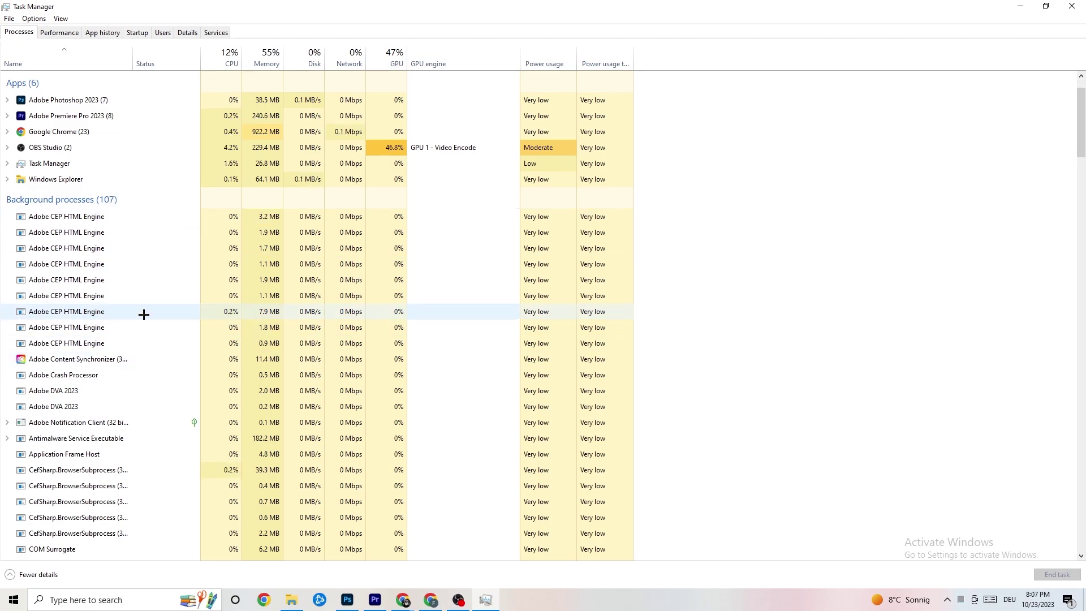
# - Look through the running processes and end the Adobe Photoshop 2023 task
pyautogui.scroll(-13, 143, 305)
pyautogui.scroll(-4, 287, 280)
pyautogui.scroll(17, 286, 279)
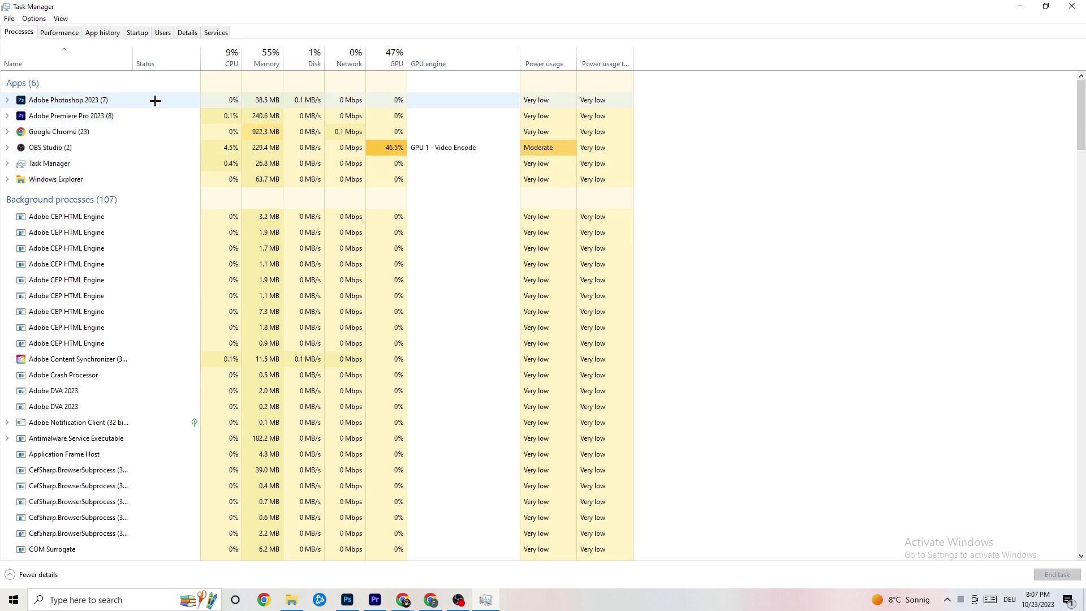
pyautogui.rightClick(279, 100)
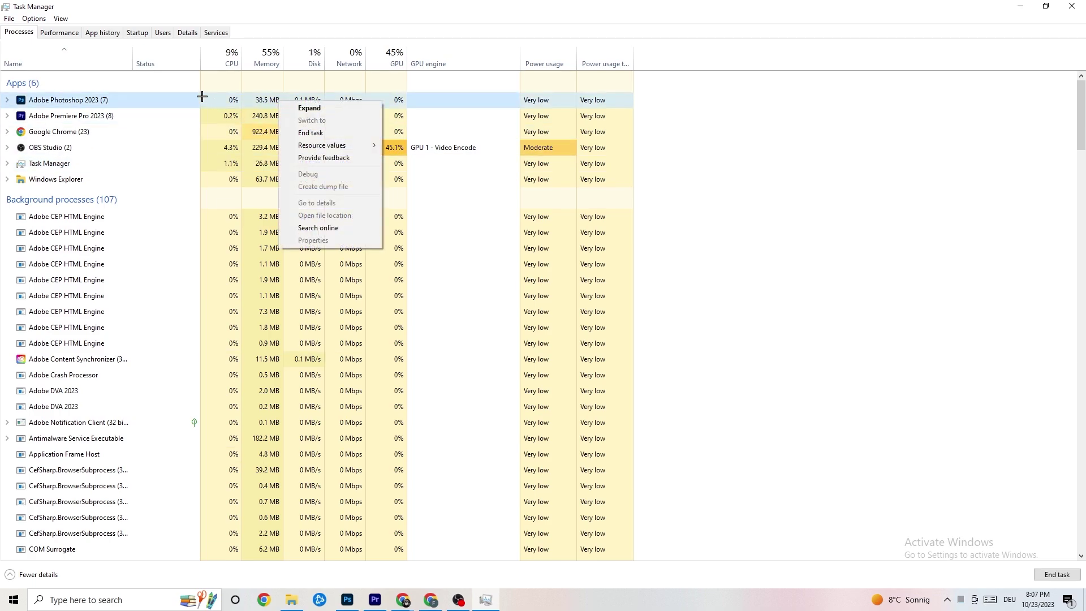
pyautogui.rightClick(149, 105)
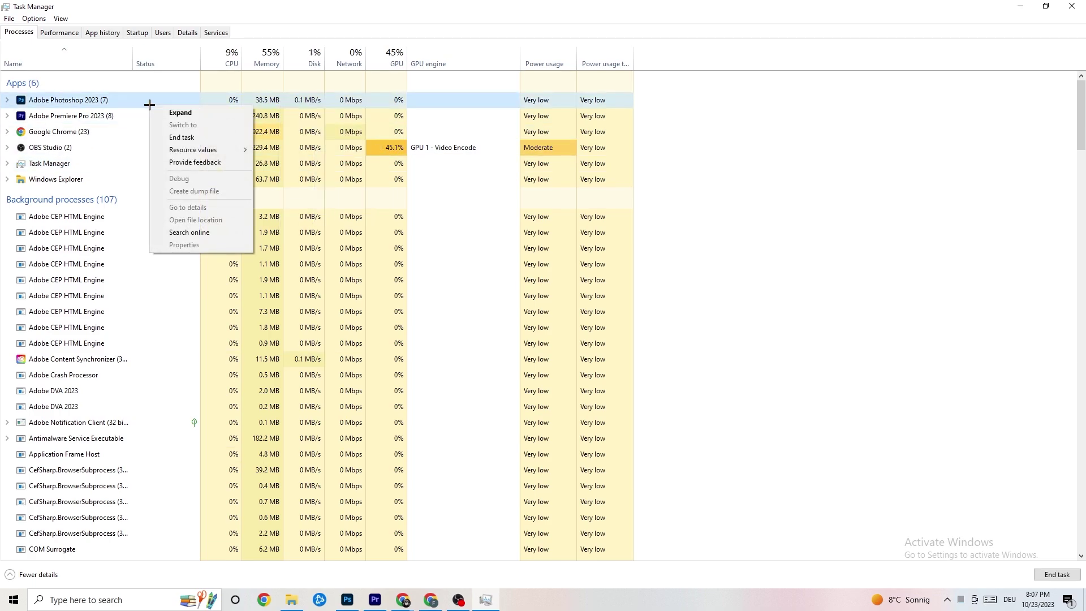
pyautogui.click(216, 137)
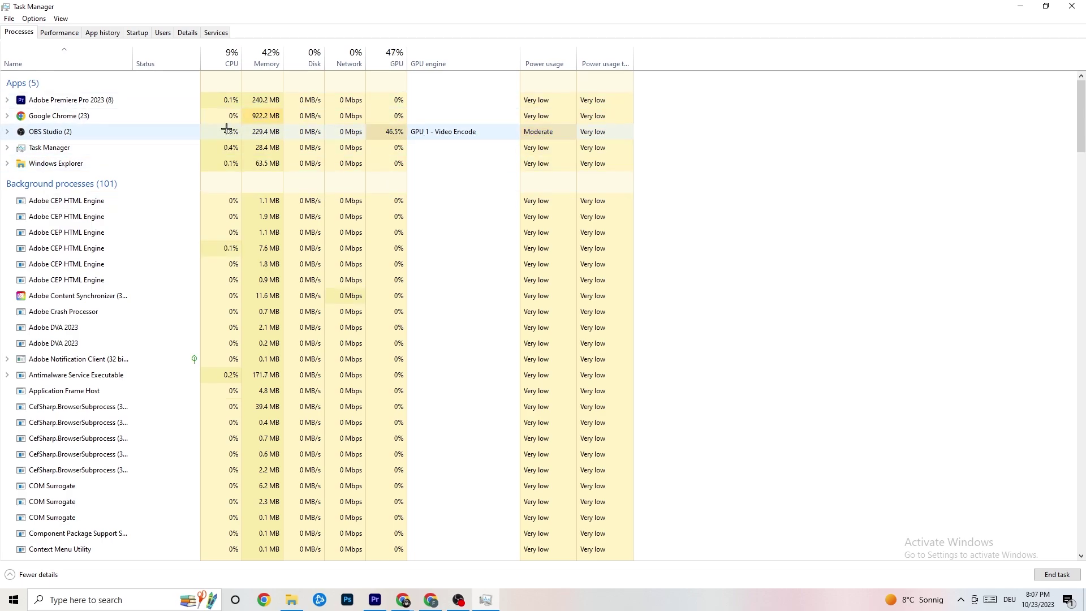
pyautogui.click(485, 600)
pyautogui.click(485, 601)
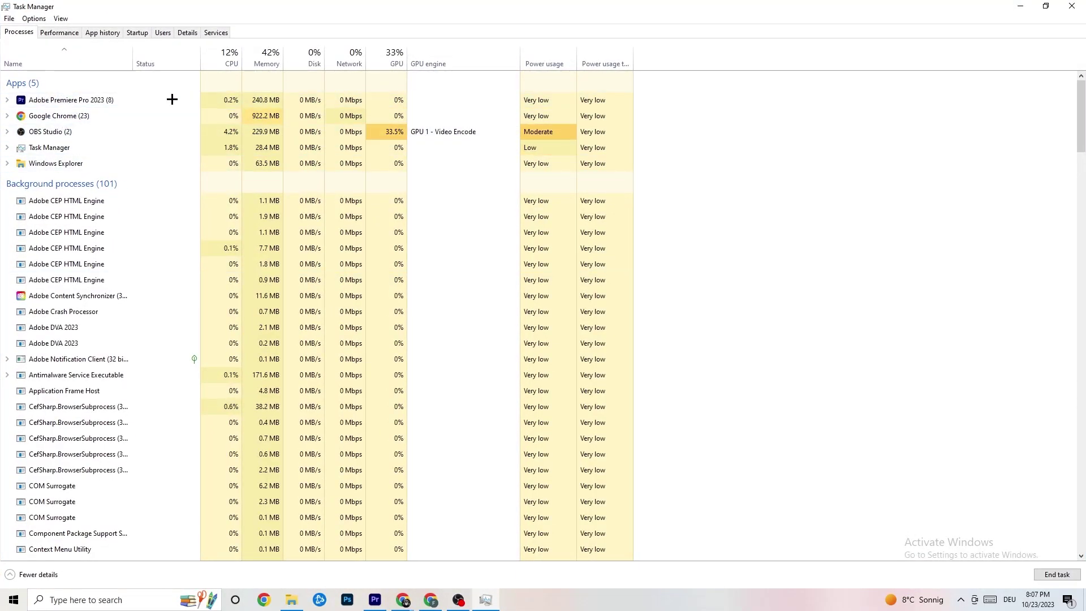
pyautogui.rightClick(108, 98)
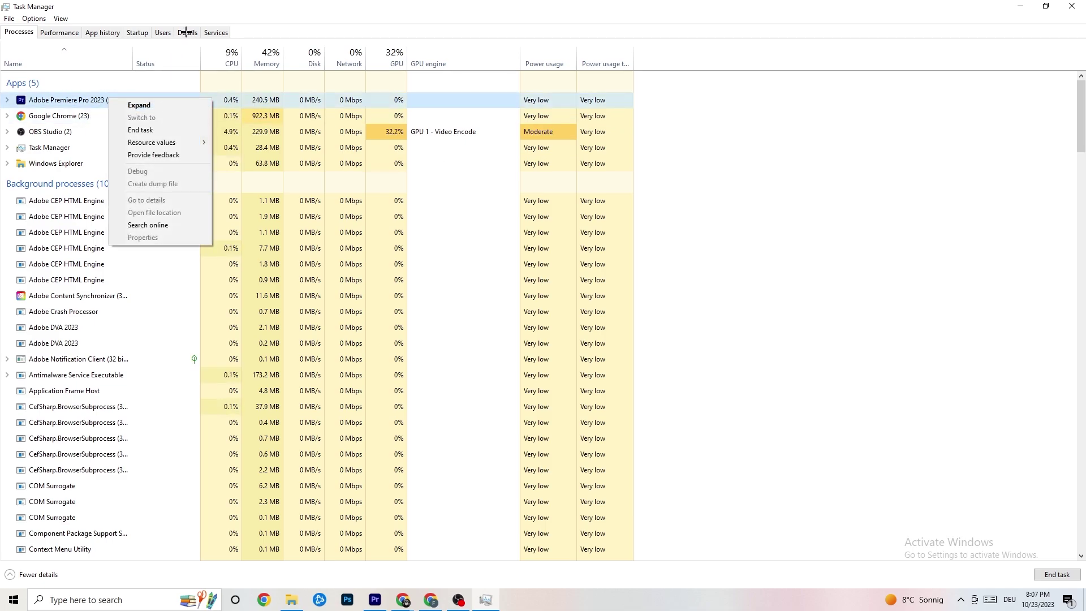
pyautogui.click(67, 31)
pyautogui.click(114, 33)
pyautogui.click(142, 33)
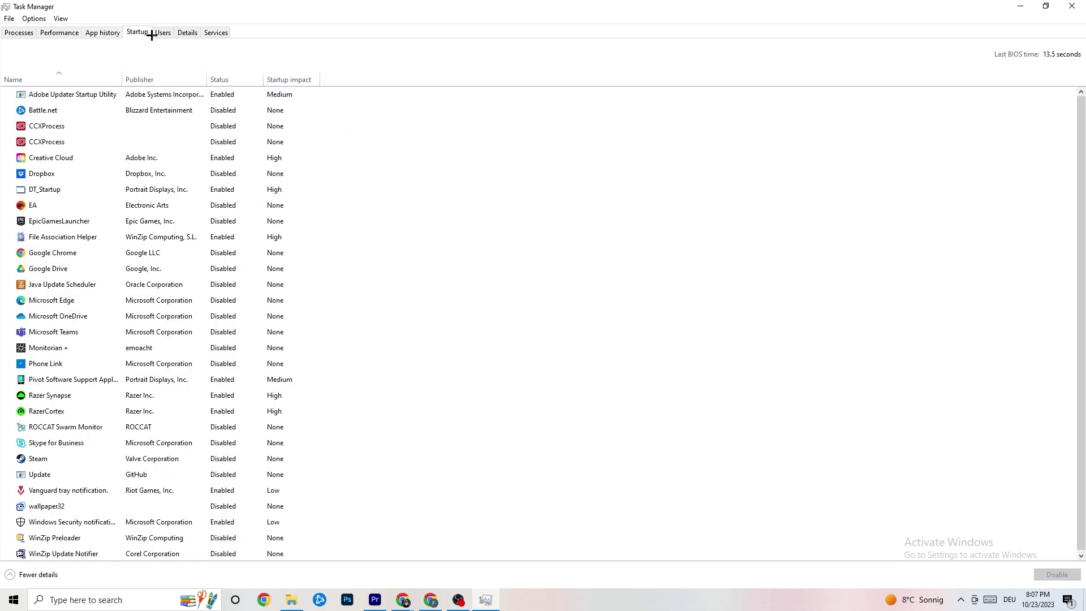
pyautogui.click(162, 33)
pyautogui.click(188, 34)
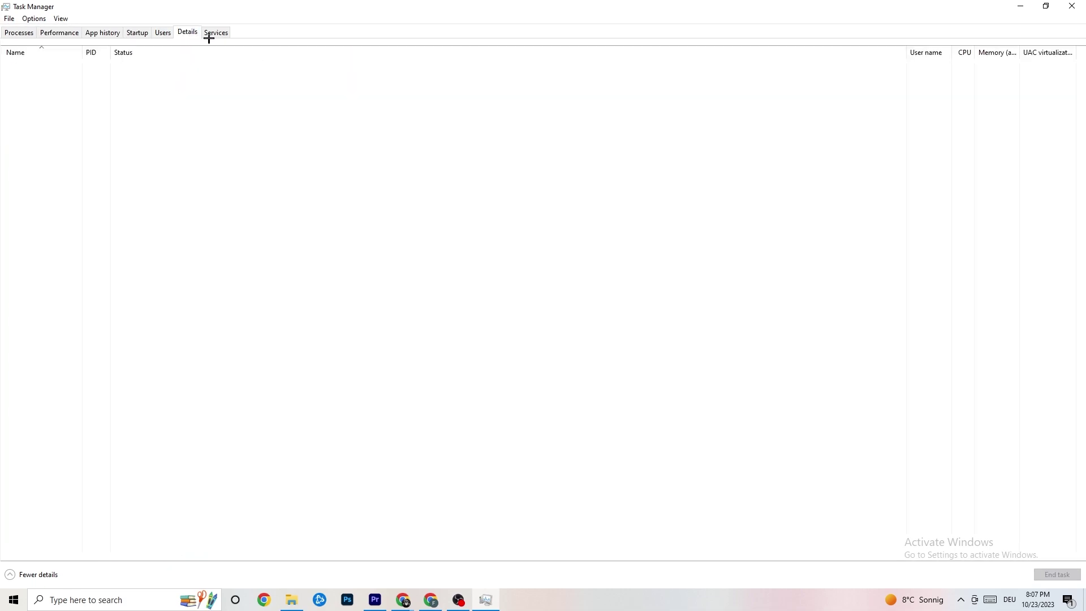
pyautogui.click(17, 32)
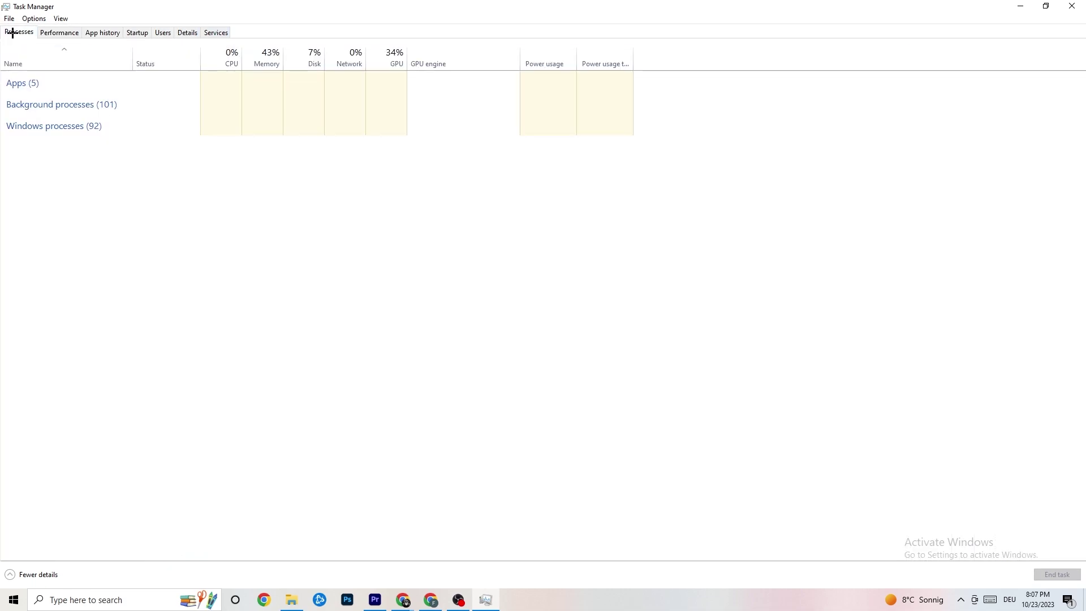
# - Examine the priority options for the Adobe Premiere Pro process in the detailed process list
pyautogui.click(188, 33)
pyautogui.rightClick(90, 88)
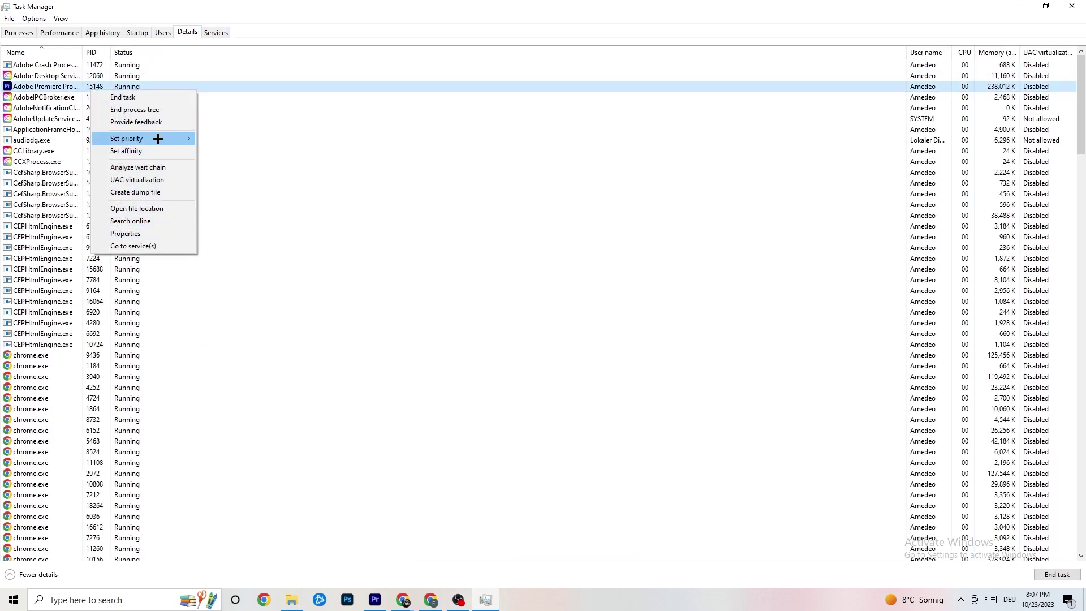
pyautogui.click(32, 35)
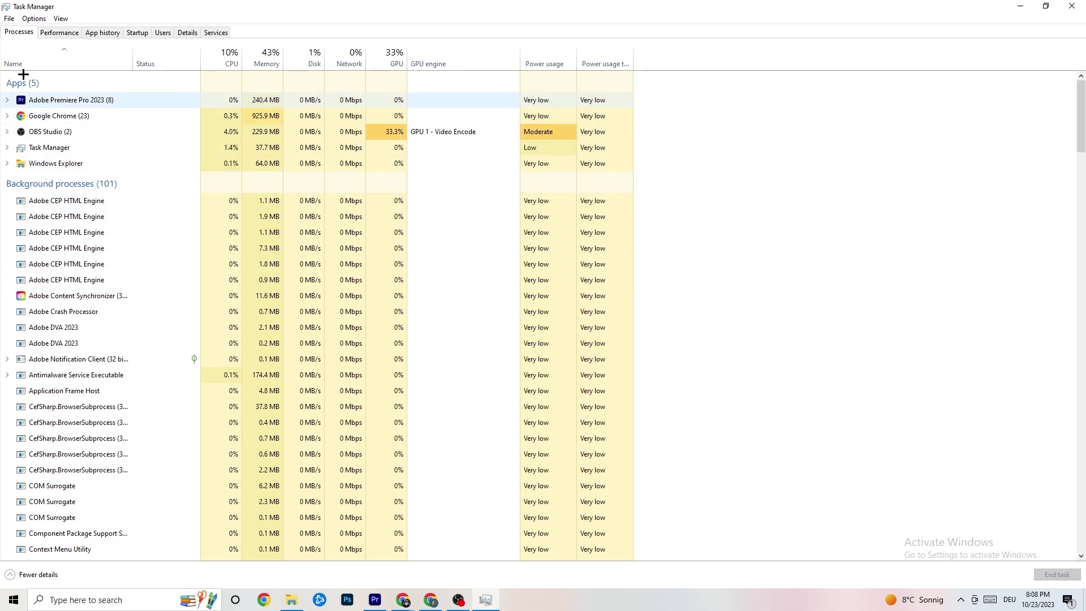
pyautogui.click(191, 29)
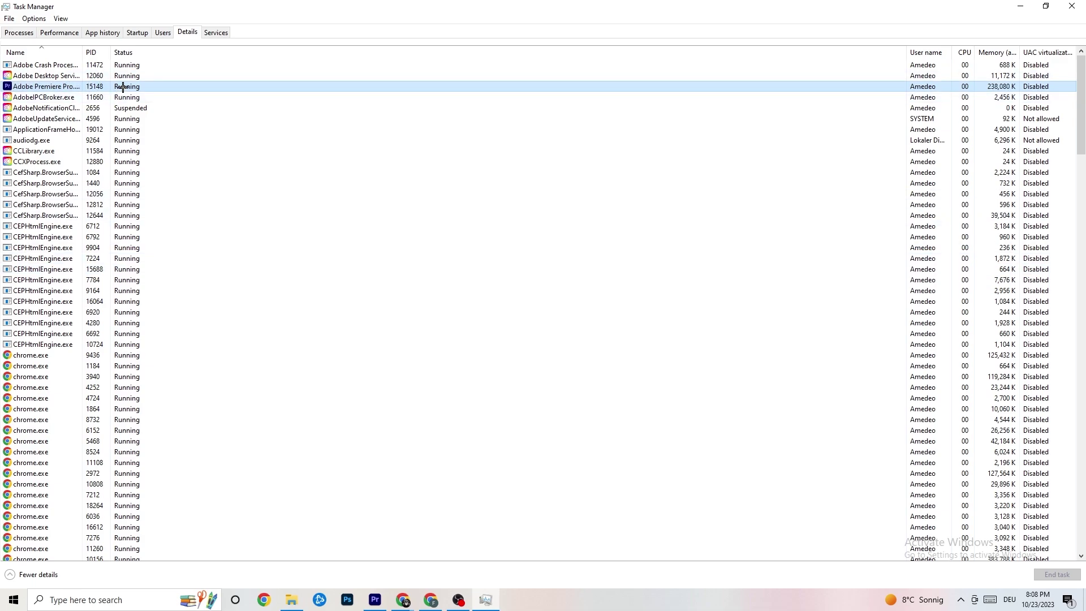
pyautogui.rightClick(123, 87)
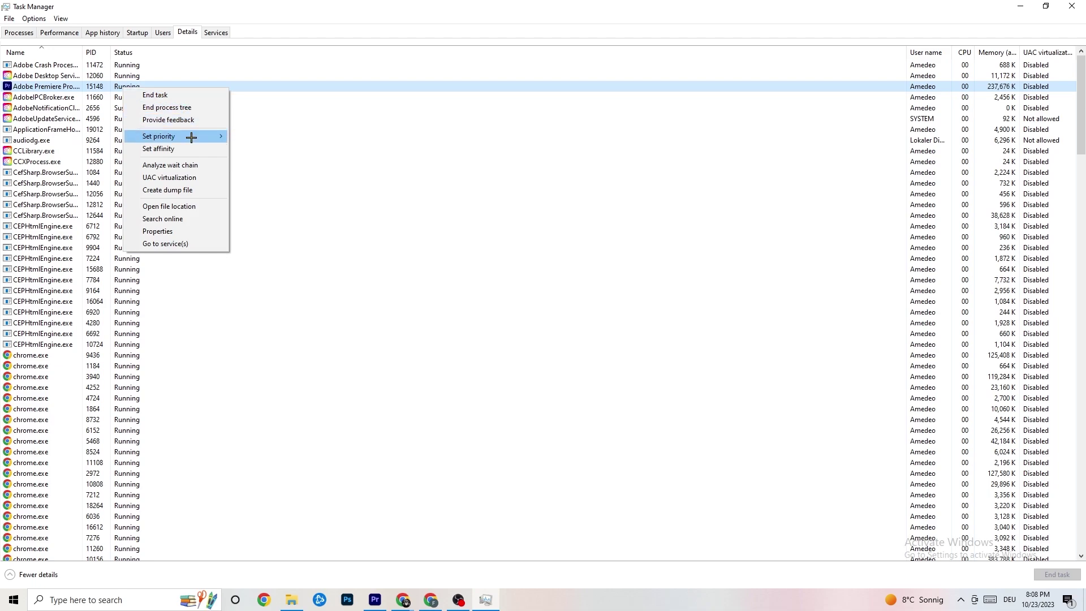
pyautogui.moveTo(191, 137)
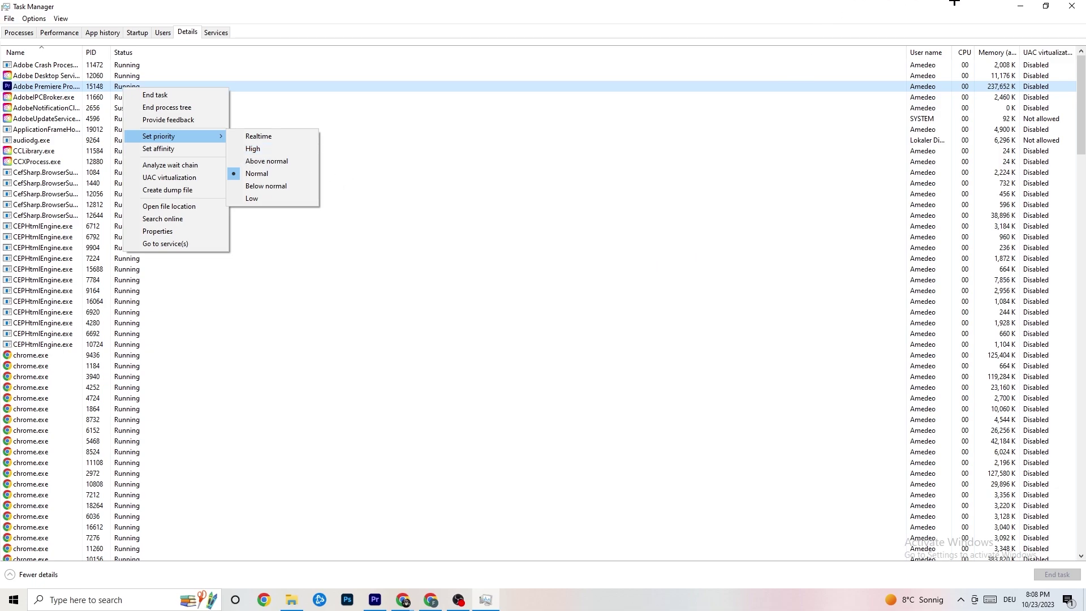
pyautogui.click(257, 65)
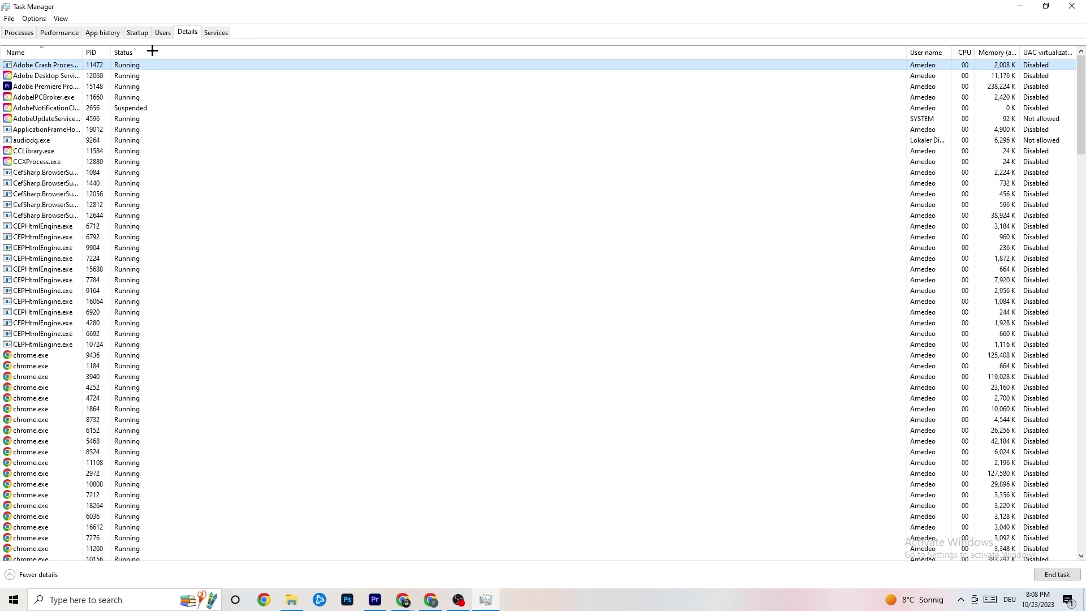
# - Review the startup programs and the available actions for Adobe Updater Startup Utility, and close Task Manager
pyautogui.click(138, 32)
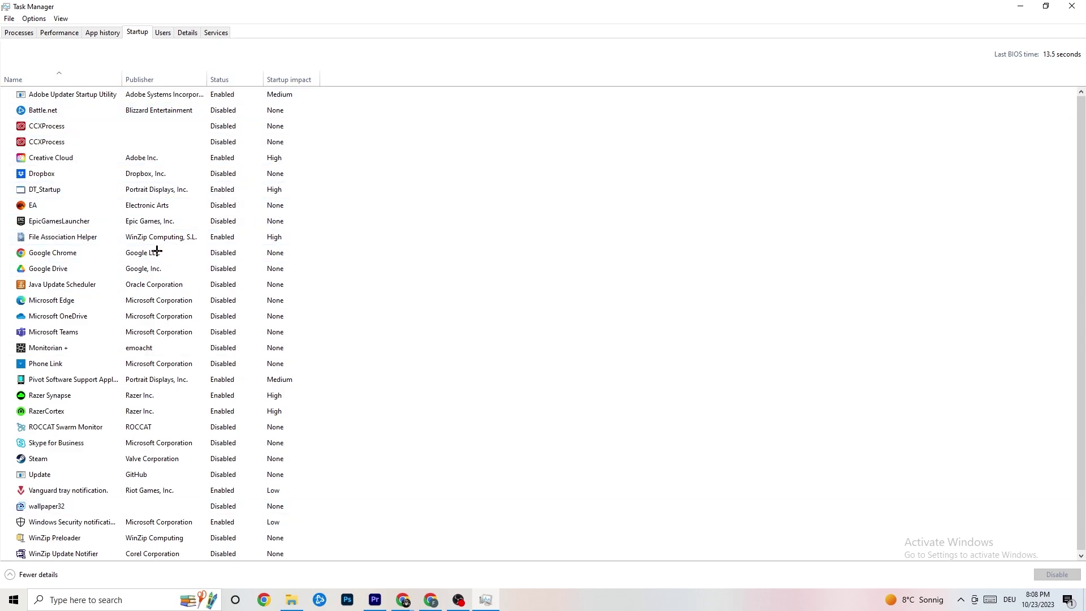
pyautogui.click(231, 98)
pyautogui.rightClick(235, 100)
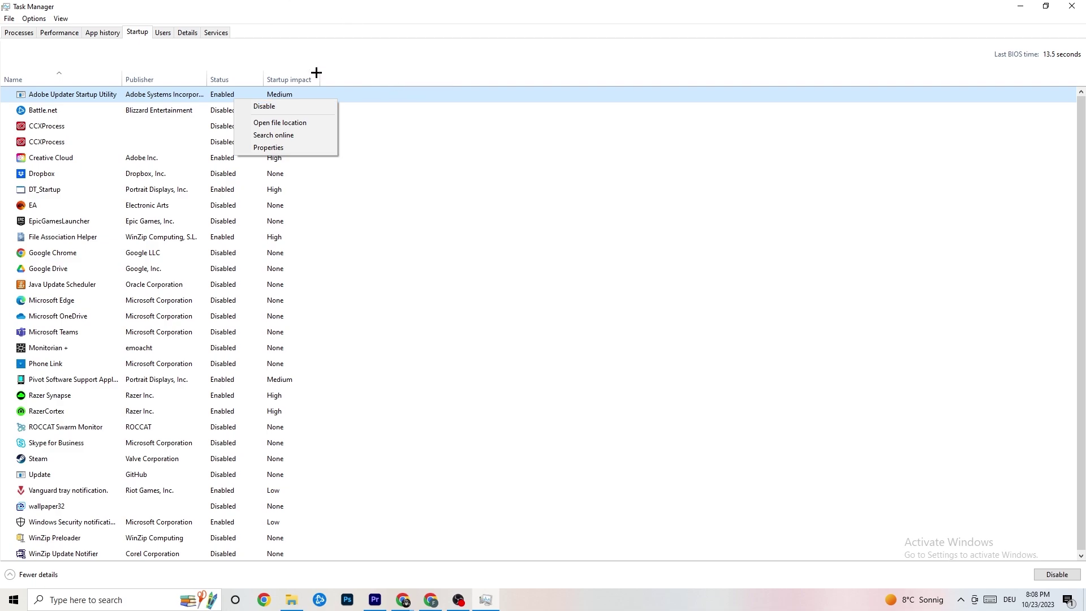
pyautogui.click(406, 2)
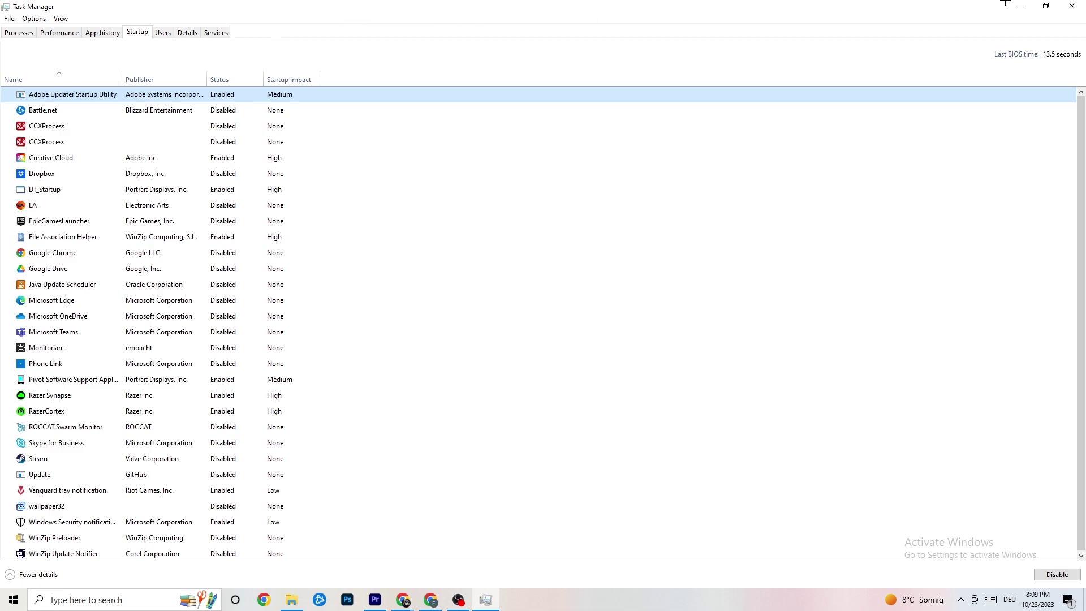
pyautogui.click(1072, 6)
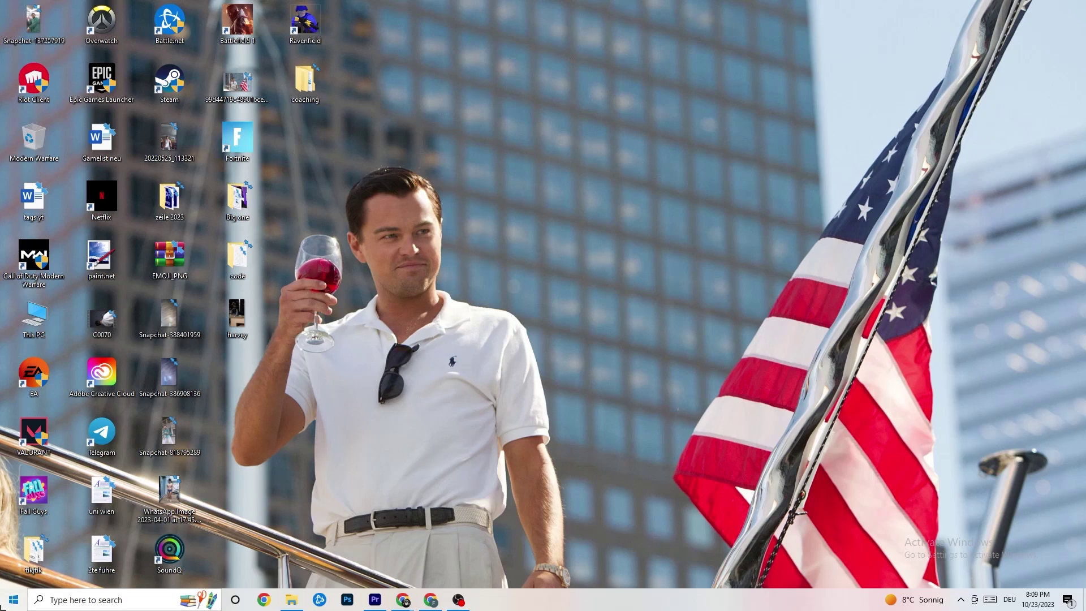
# - Open the Windows display settings and examine the scaling, display resolution and multiple displays options
pyautogui.click(14, 599)
pyautogui.click(14, 548)
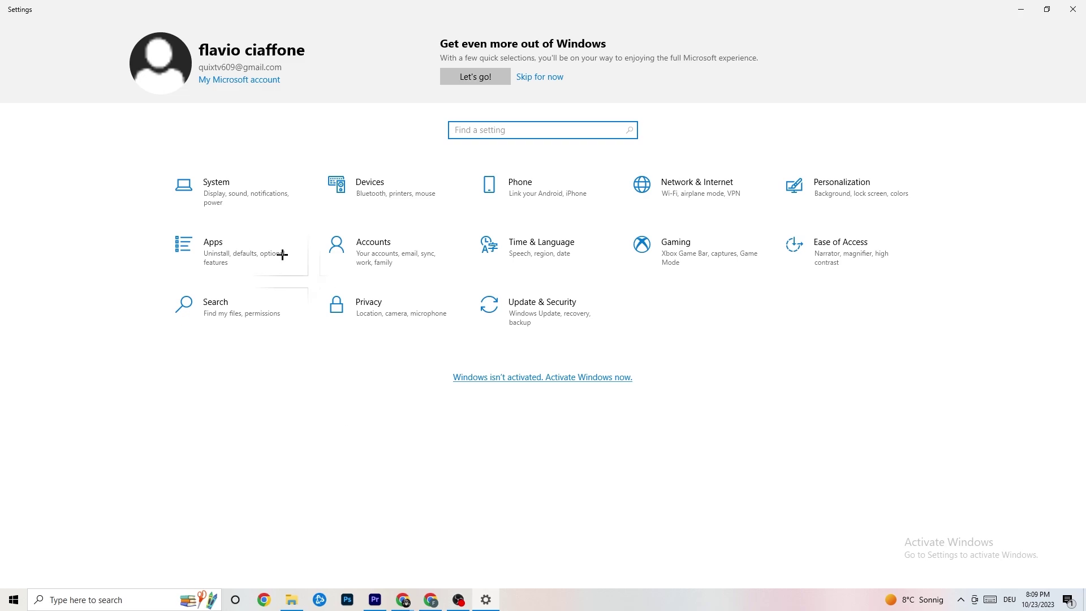
pyautogui.click(260, 203)
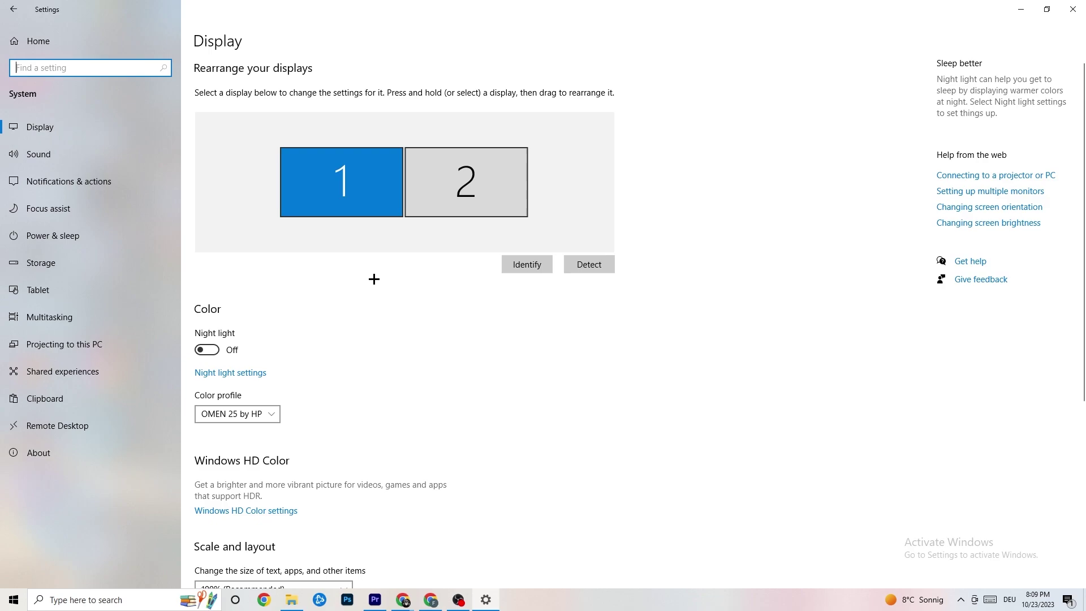
pyautogui.scroll(-1, 609, 220)
pyautogui.scroll(-5, 434, 245)
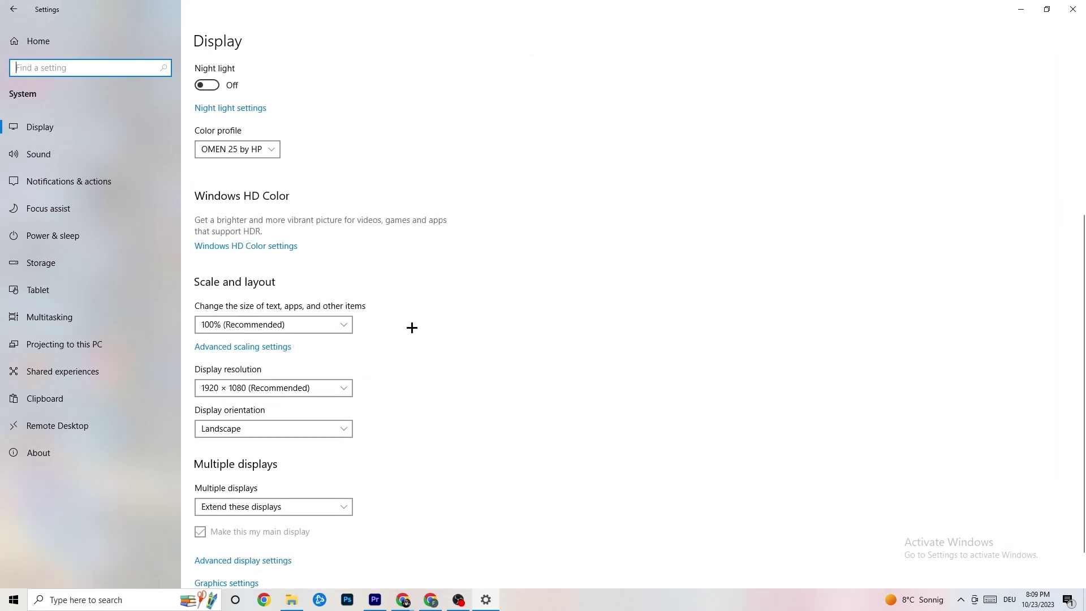
pyautogui.click(345, 330)
pyautogui.click(317, 321)
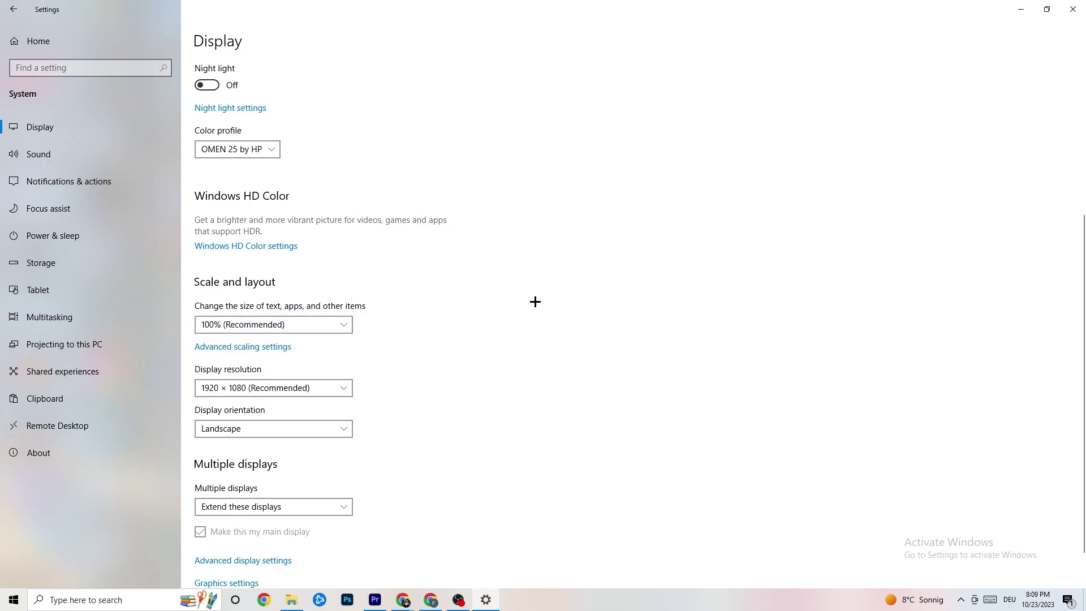
pyautogui.click(328, 389)
pyautogui.click(482, 341)
pyautogui.scroll(-1, 465, 325)
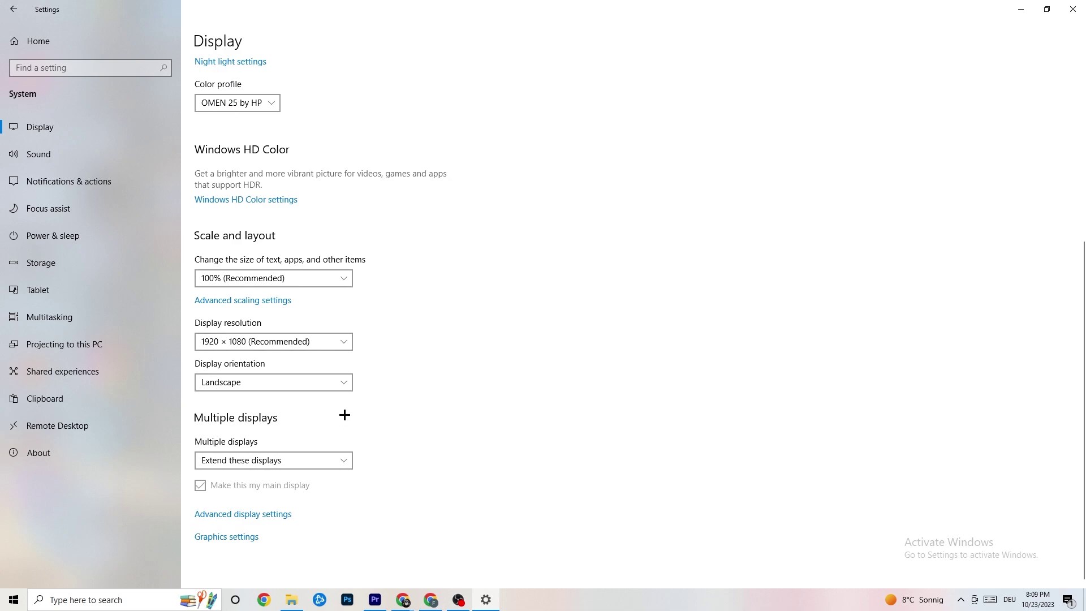
# - Check the available power plans in Power Options and the Storage Sense configuration, including how often it can run
pyautogui.click(104, 235)
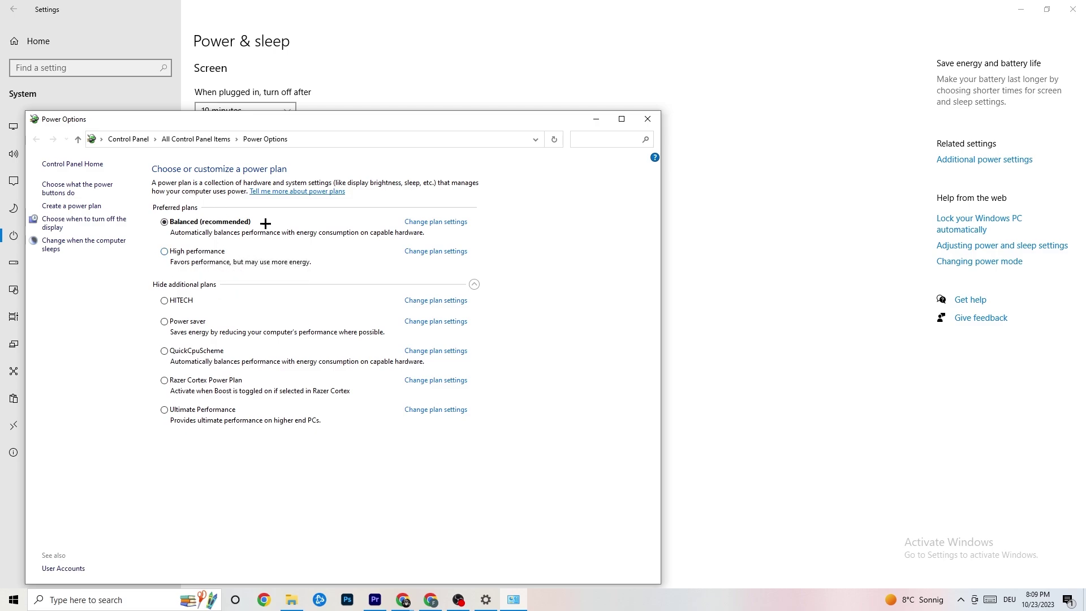
pyautogui.click(647, 120)
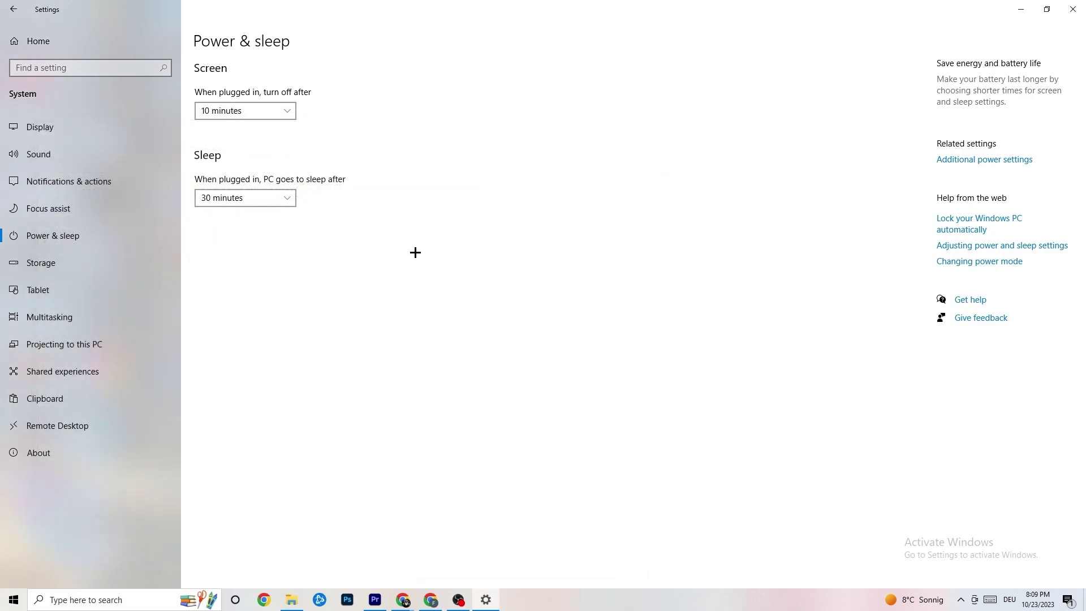
pyautogui.click(70, 271)
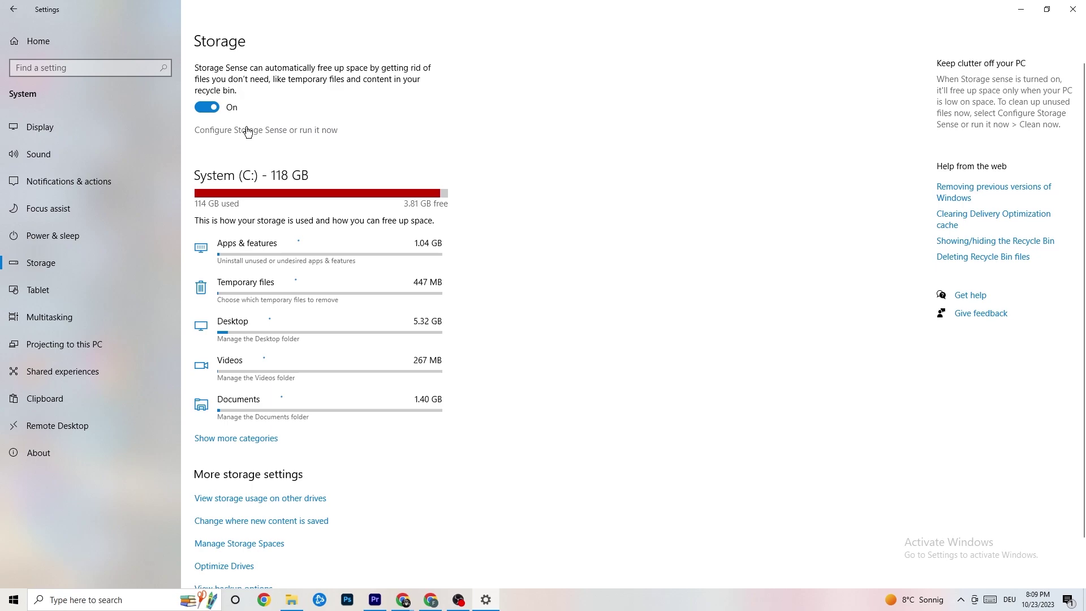
pyautogui.click(307, 131)
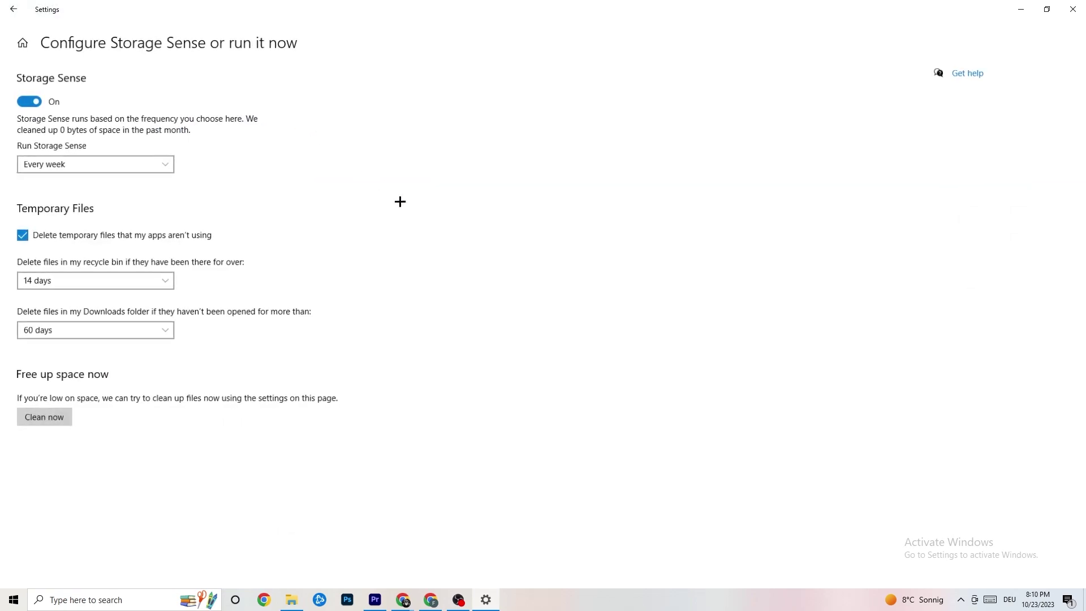
pyautogui.click(148, 165)
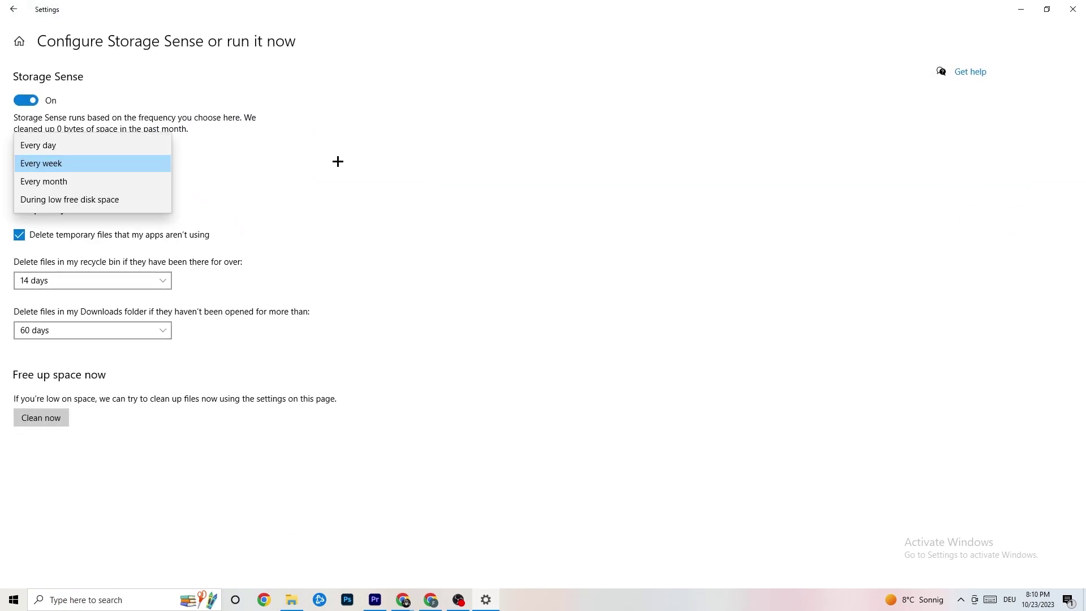
pyautogui.click(337, 161)
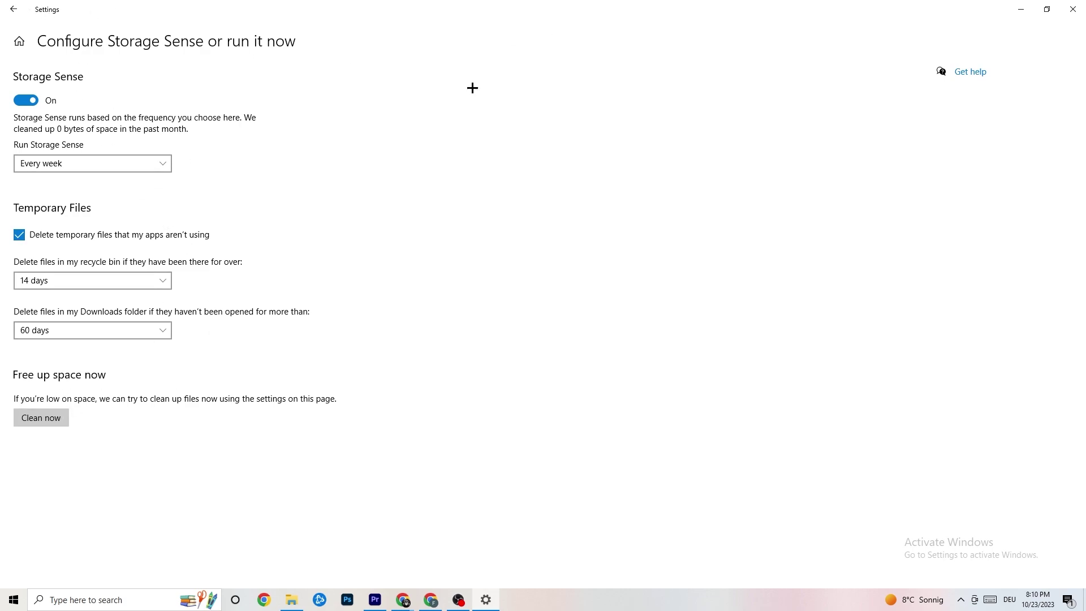
pyautogui.click(17, 11)
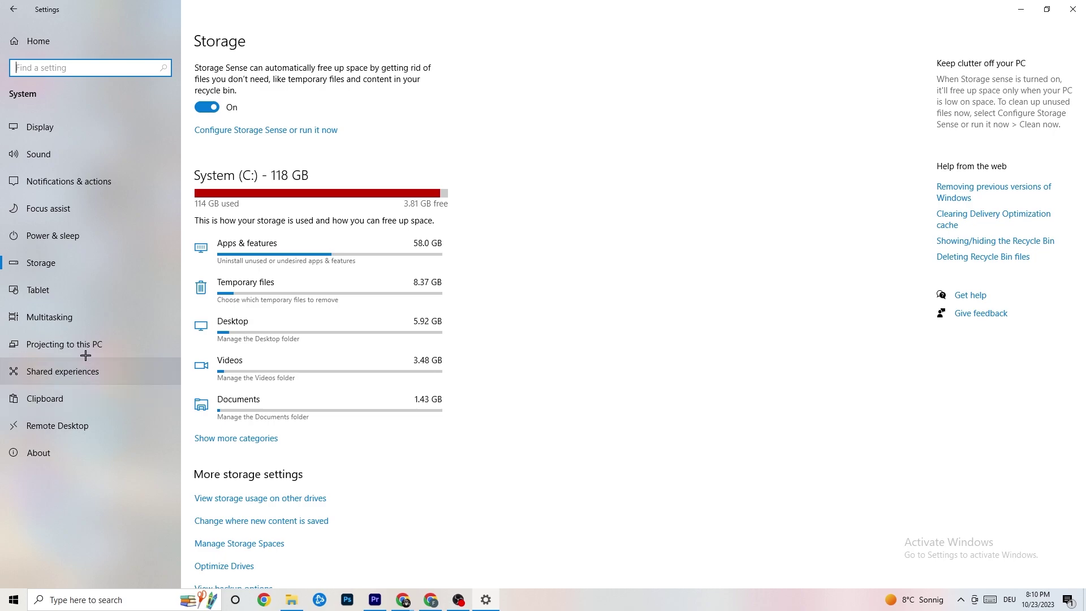
pyautogui.click(10, 11)
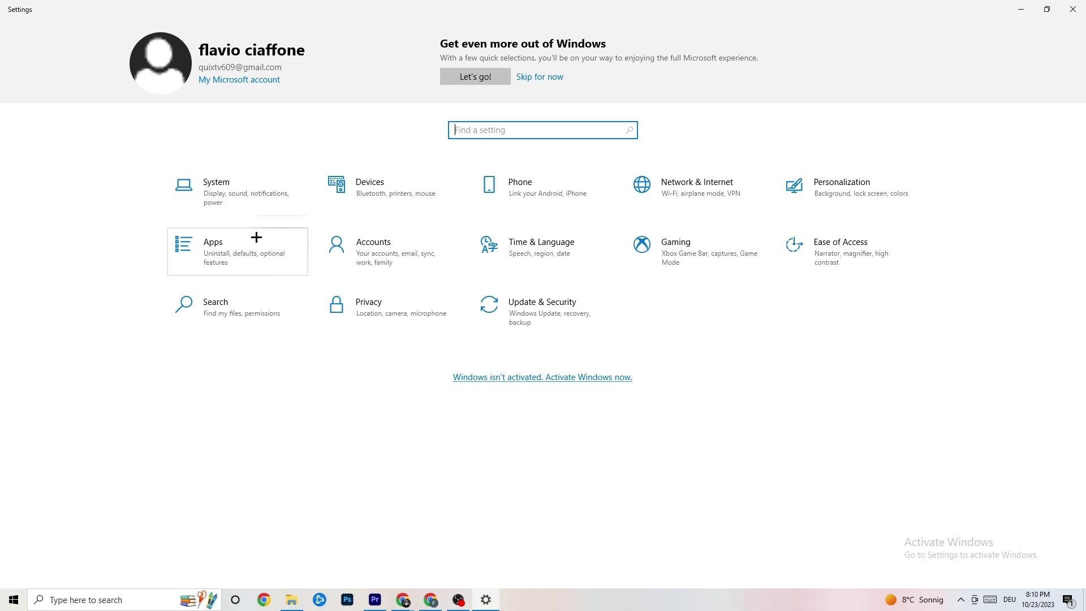
# - Look over the installed programs and the default apps in the Windows Apps settings
pyautogui.click(241, 249)
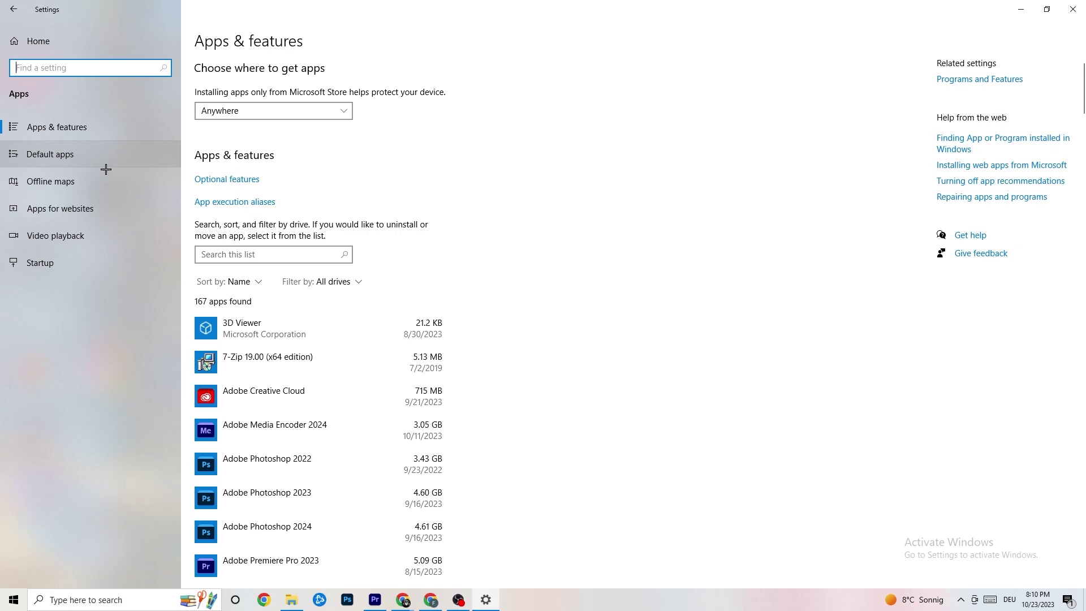
pyautogui.click(82, 159)
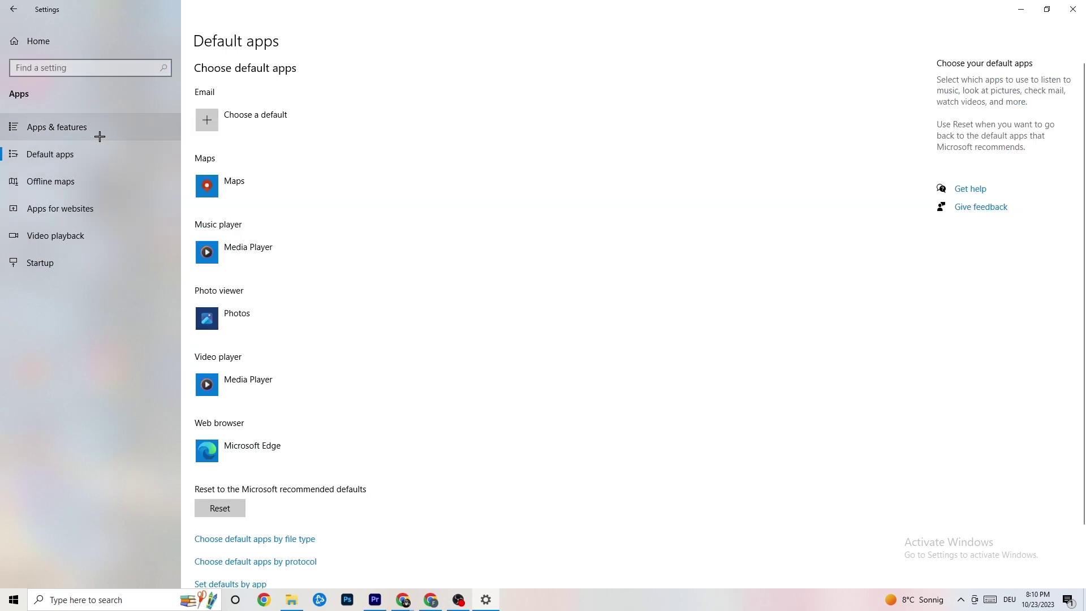
pyautogui.click(77, 127)
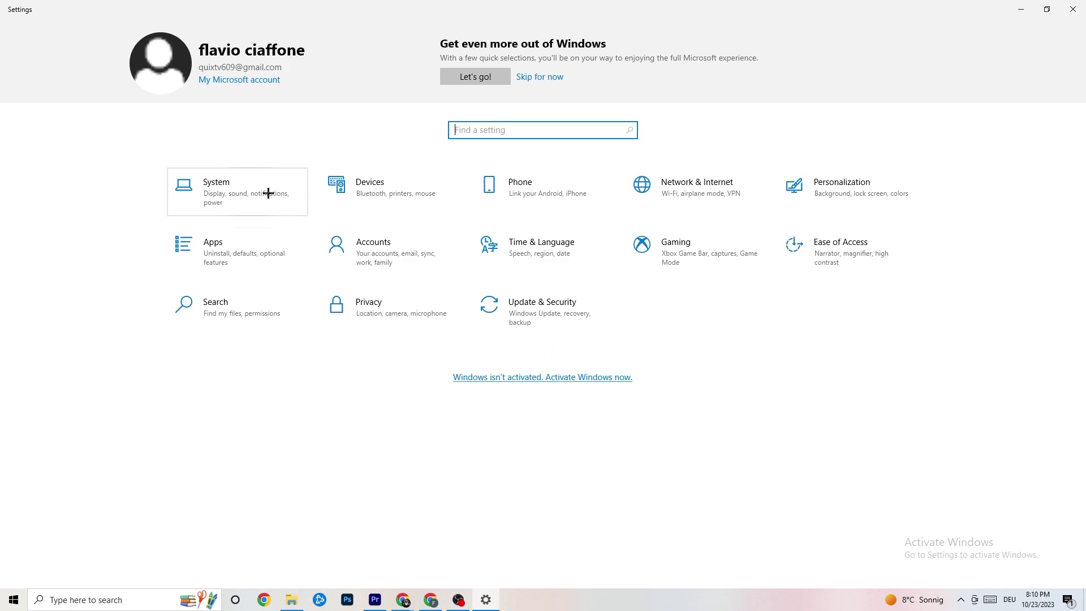
# - Review the Xbox Game Bar, Captures and Game Mode settings under Gaming, and open Update & Security
pyautogui.click(692, 269)
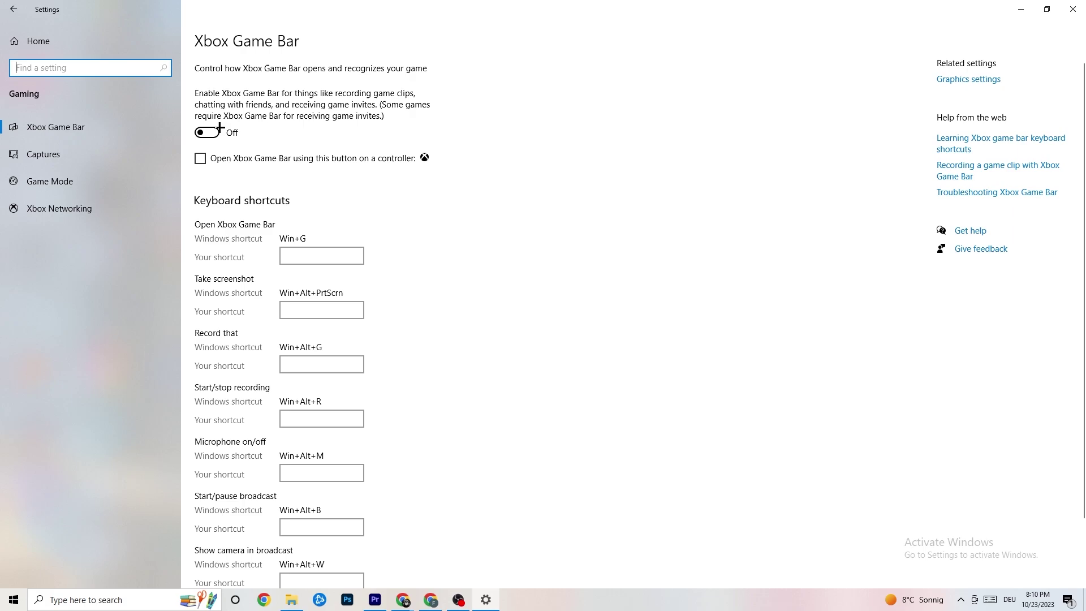
pyautogui.click(107, 153)
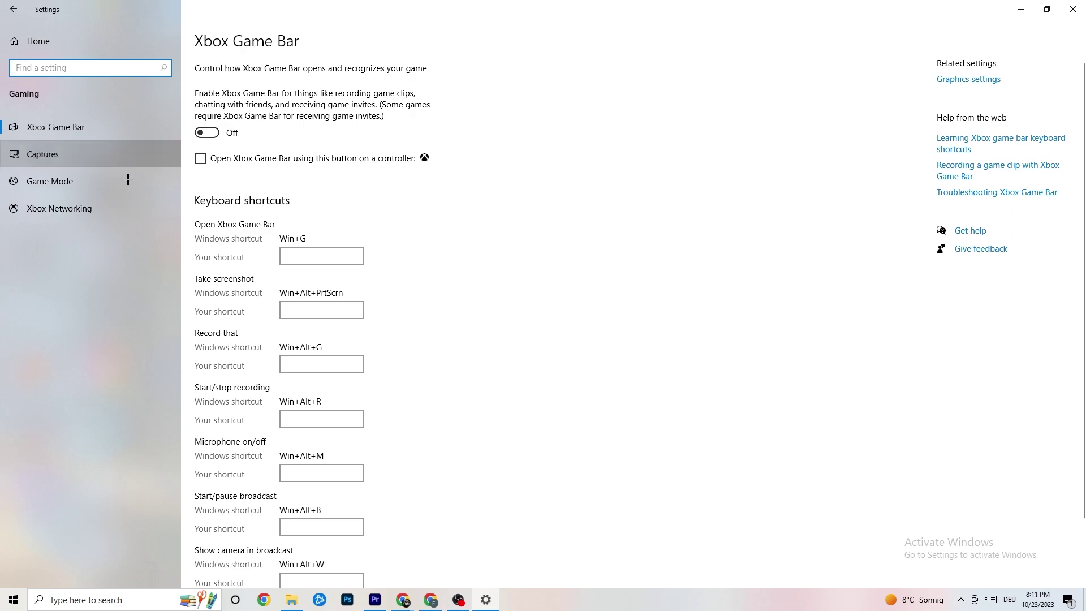
pyautogui.scroll(-2, 375, 240)
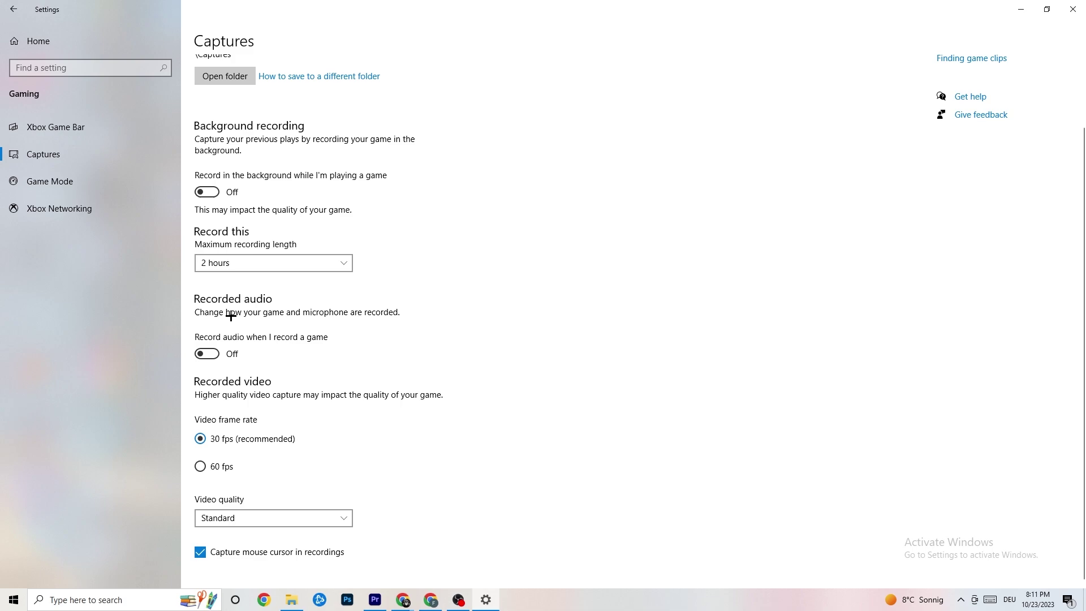
pyautogui.click(72, 180)
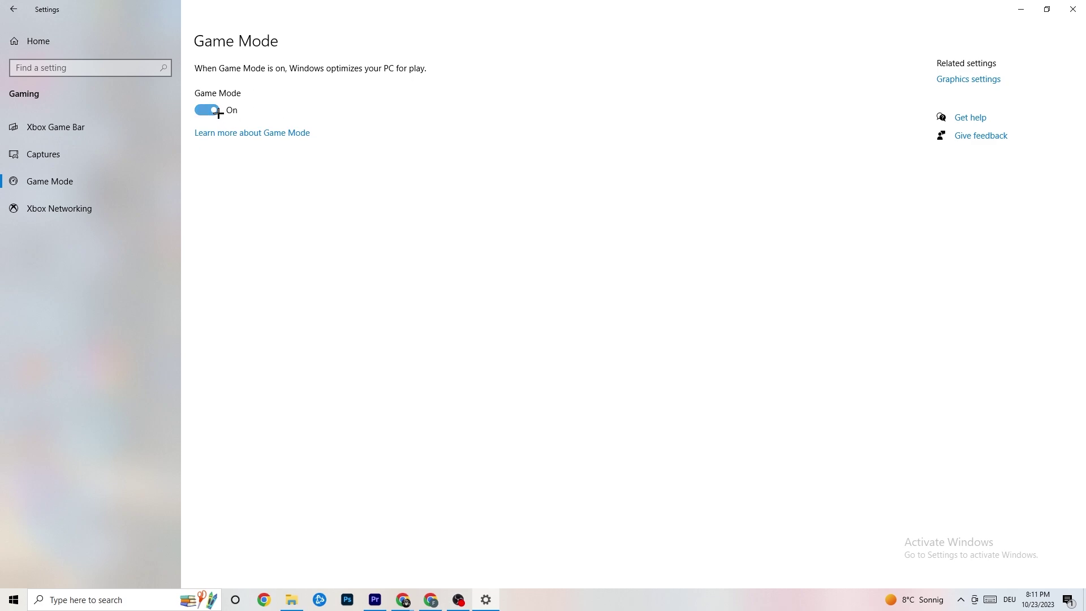
pyautogui.click(36, 40)
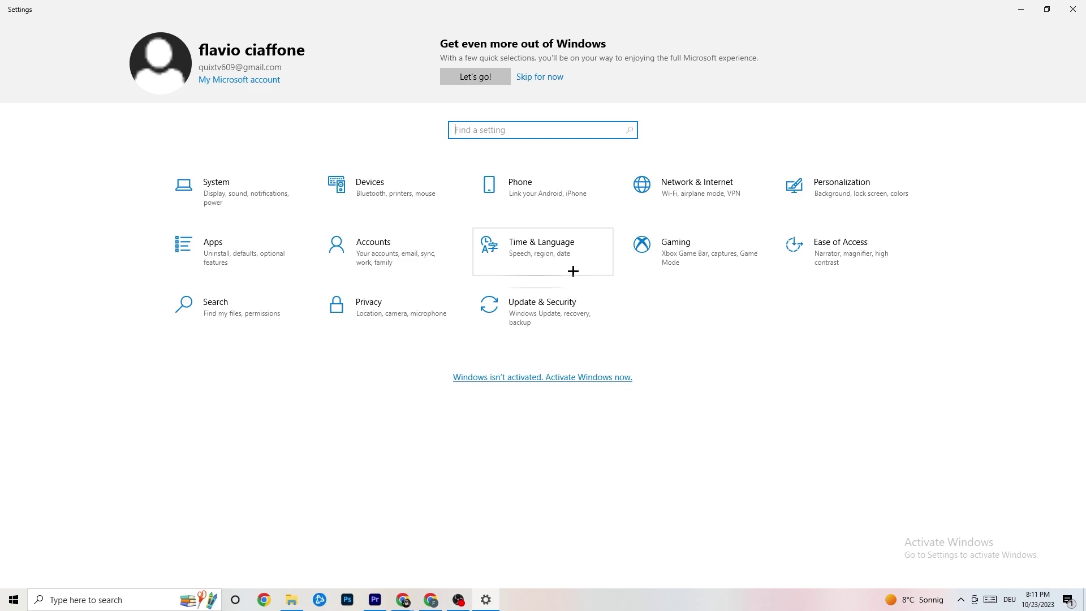
pyautogui.click(551, 306)
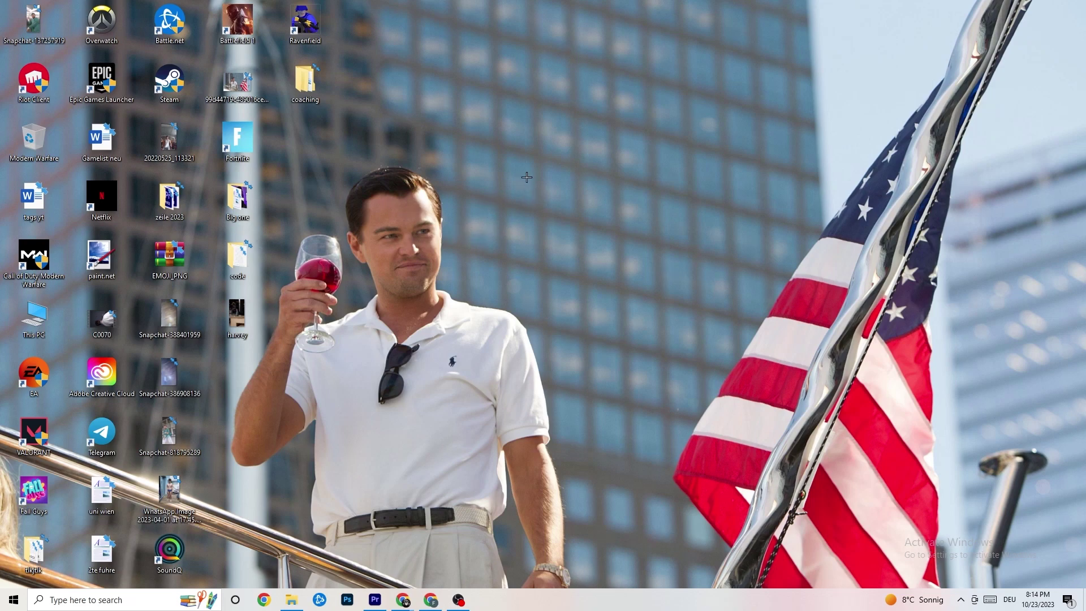
# - Open NVIDIA Control Panel from the desktop and examine the choices for adjusting image settings with preview
pyautogui.rightClick(486, 147)
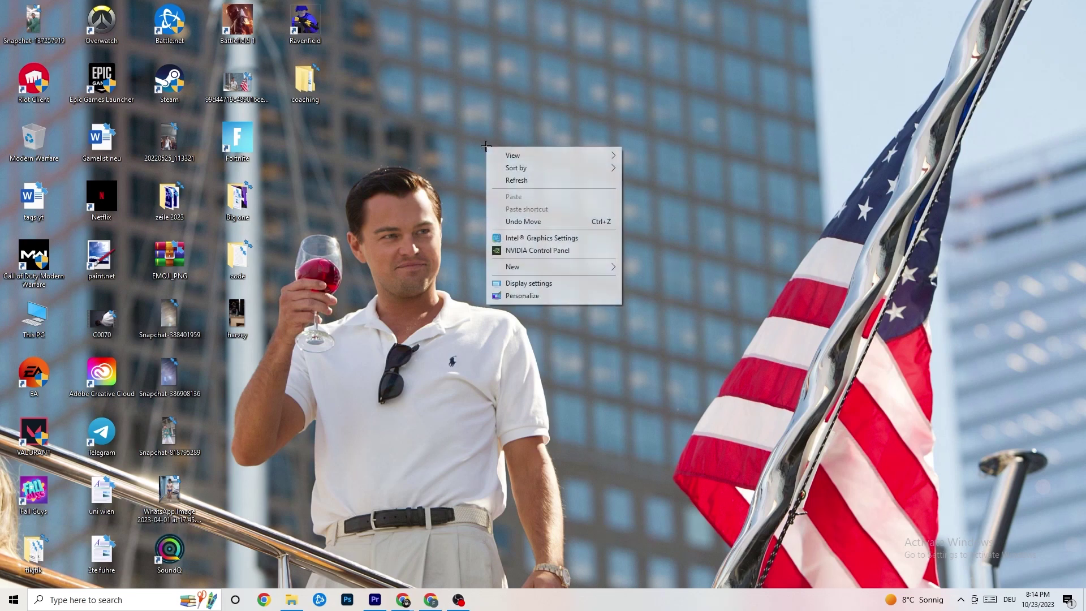
pyautogui.click(526, 251)
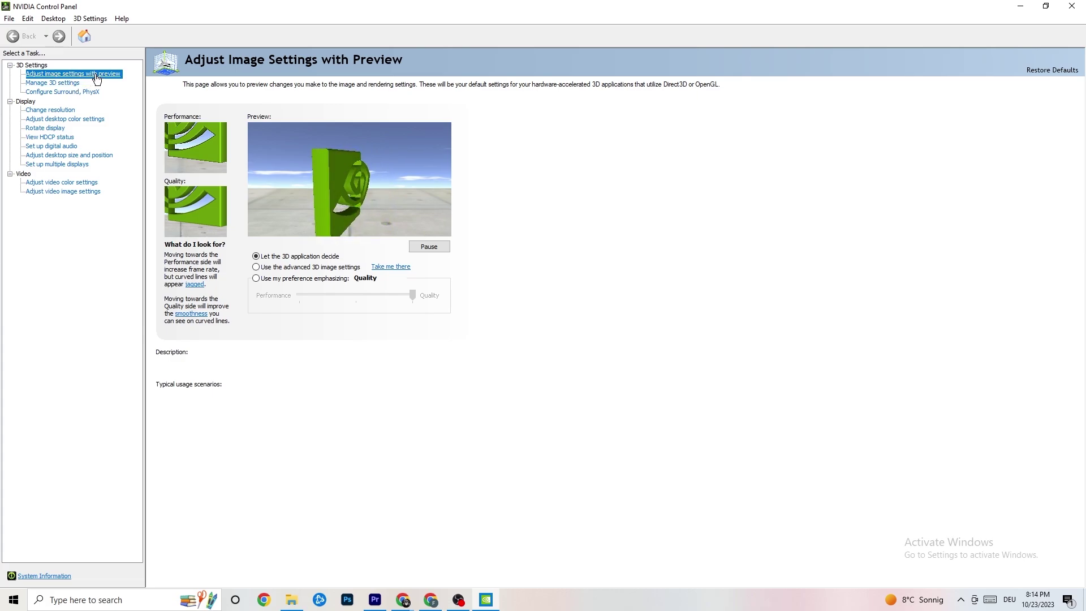
pyautogui.moveTo(286, 262)
pyautogui.moveTo(298, 293)
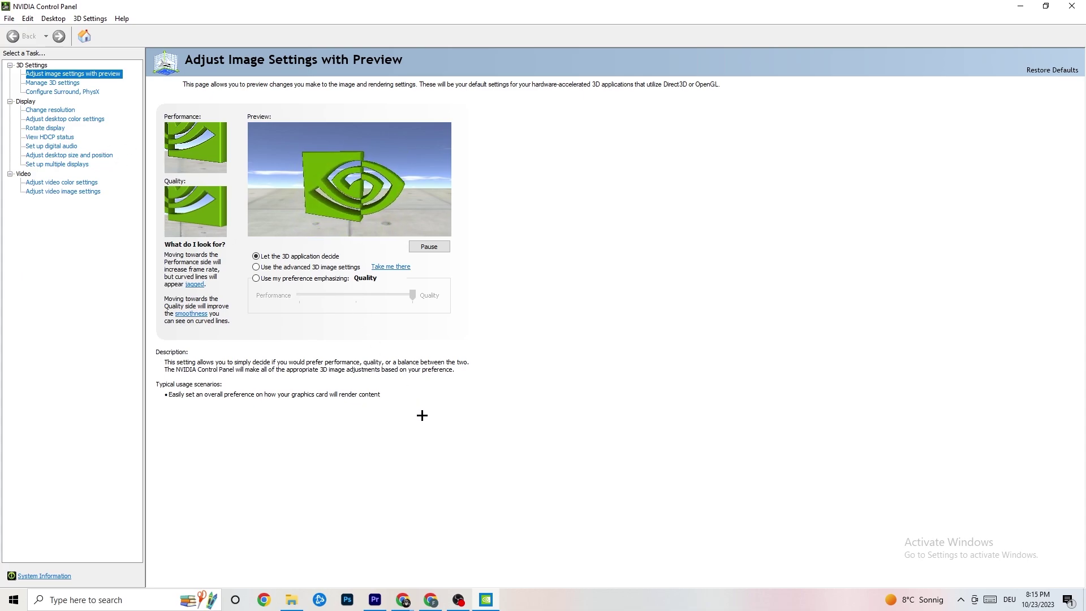
# - Examine the resolution and refresh rate options for the display, and close NVIDIA Control Panel
pyautogui.click(46, 111)
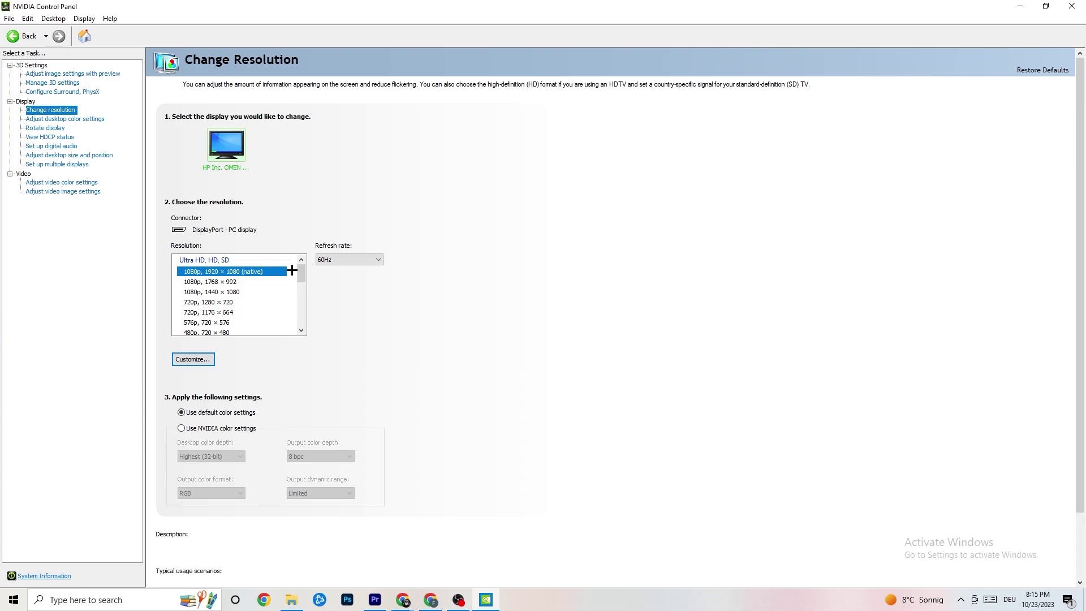
pyautogui.moveTo(211, 289)
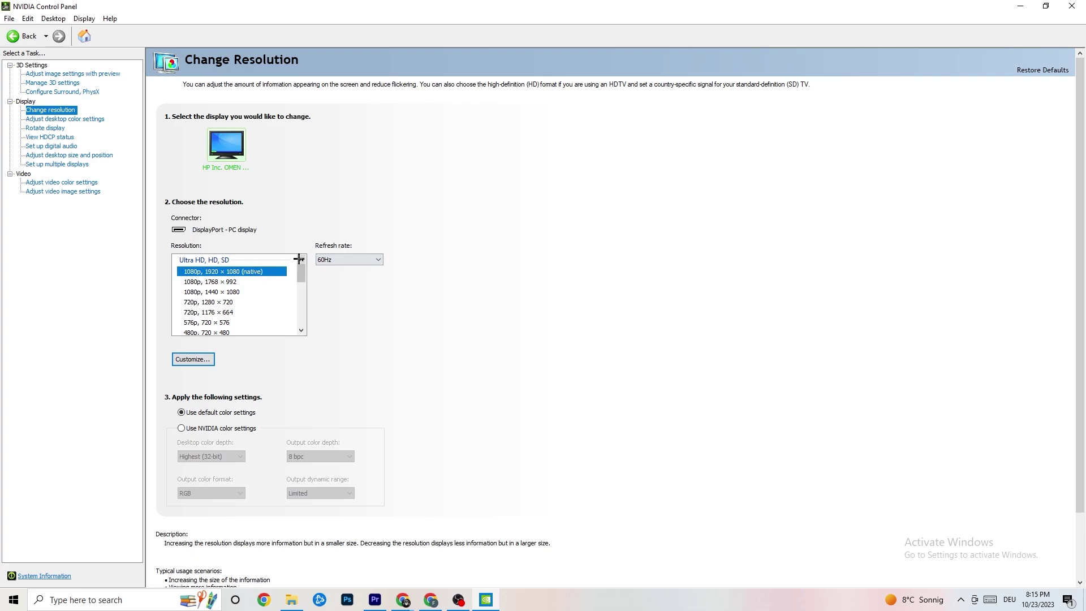
pyautogui.scroll(-1, 300, 274)
pyautogui.scroll(1, 301, 275)
pyautogui.hotkey('alt', 'F4')
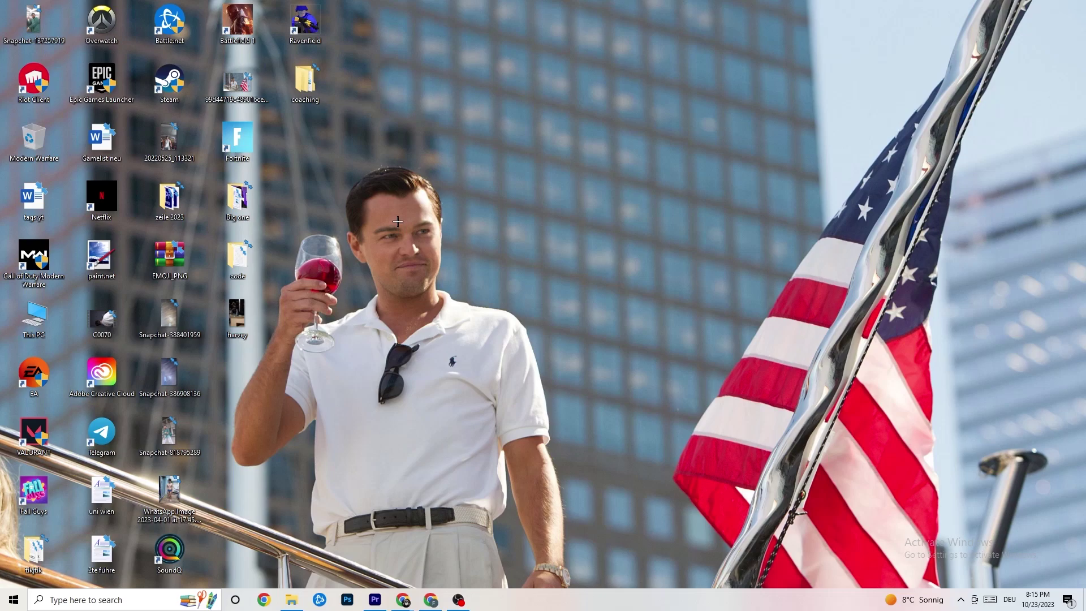
# - Show the computer's sleep, shut down and restart options without choosing one
pyautogui.click(14, 600)
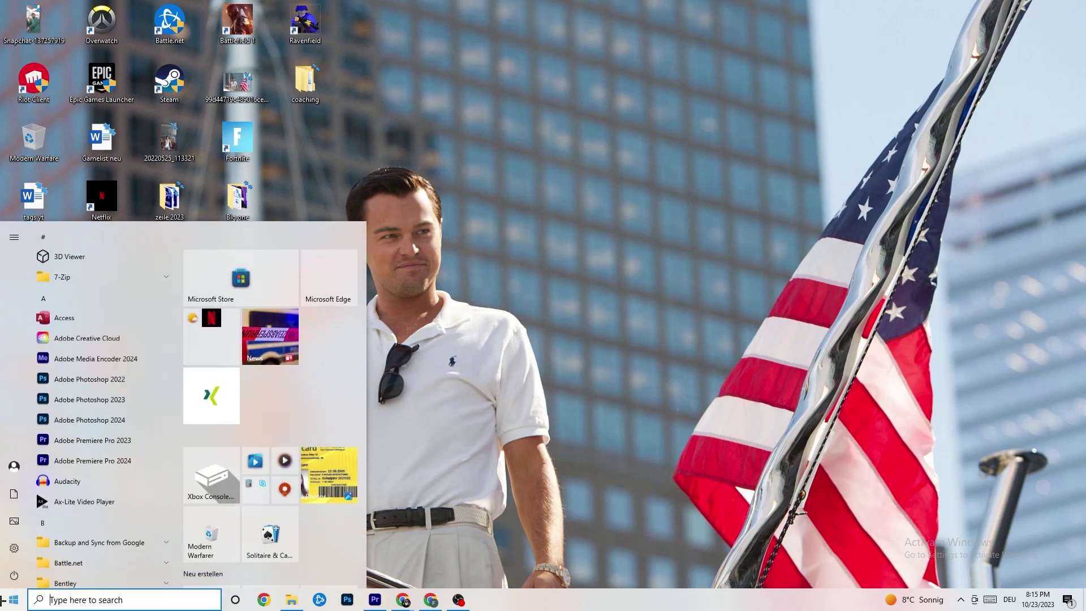
pyautogui.click(17, 574)
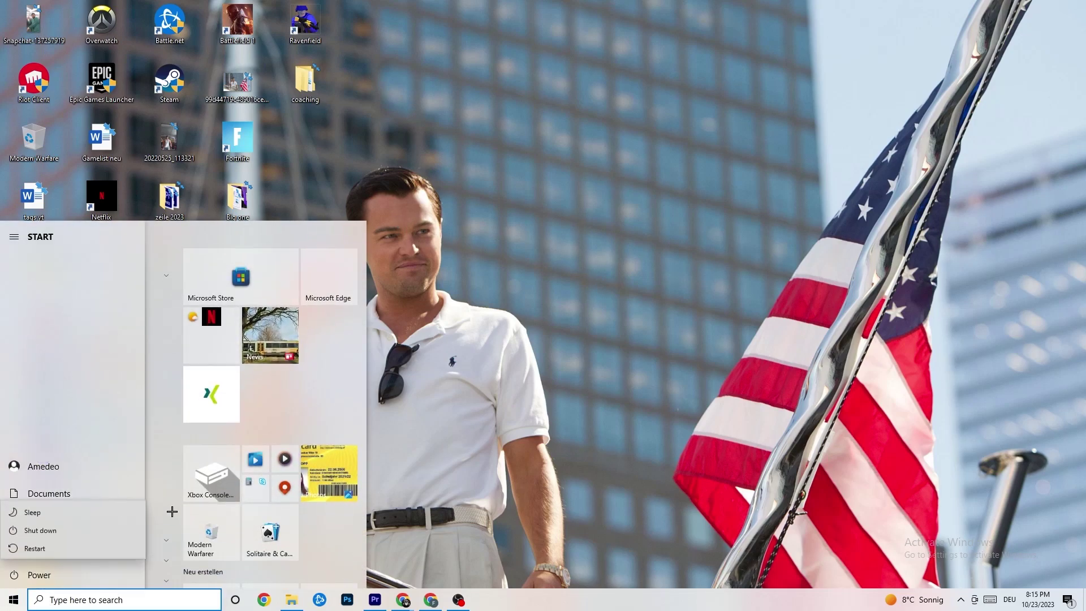
pyautogui.press('Escape')
pyautogui.press('Escape')
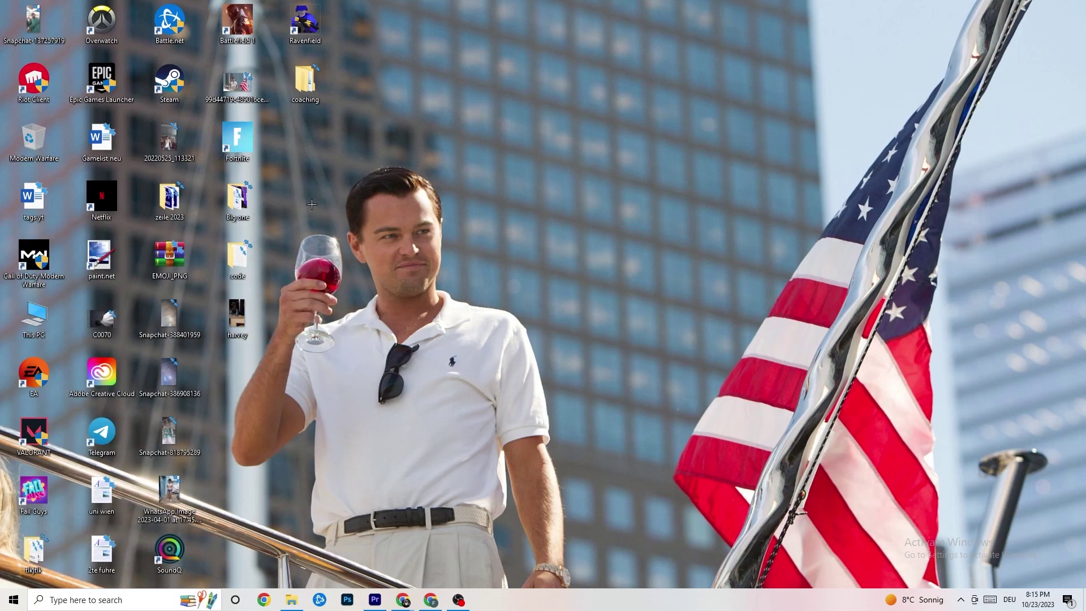